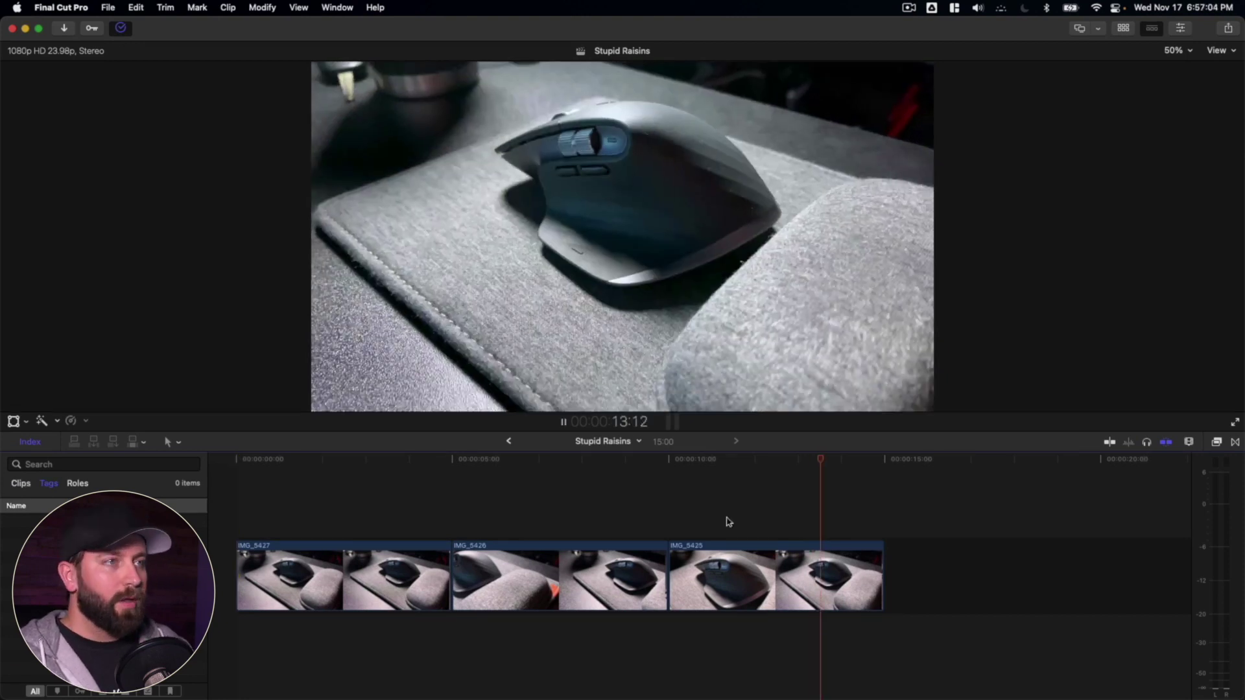
Play back the shaky footage, then show the Inspector for all three selected clips
{"action": "key", "text": "space"}
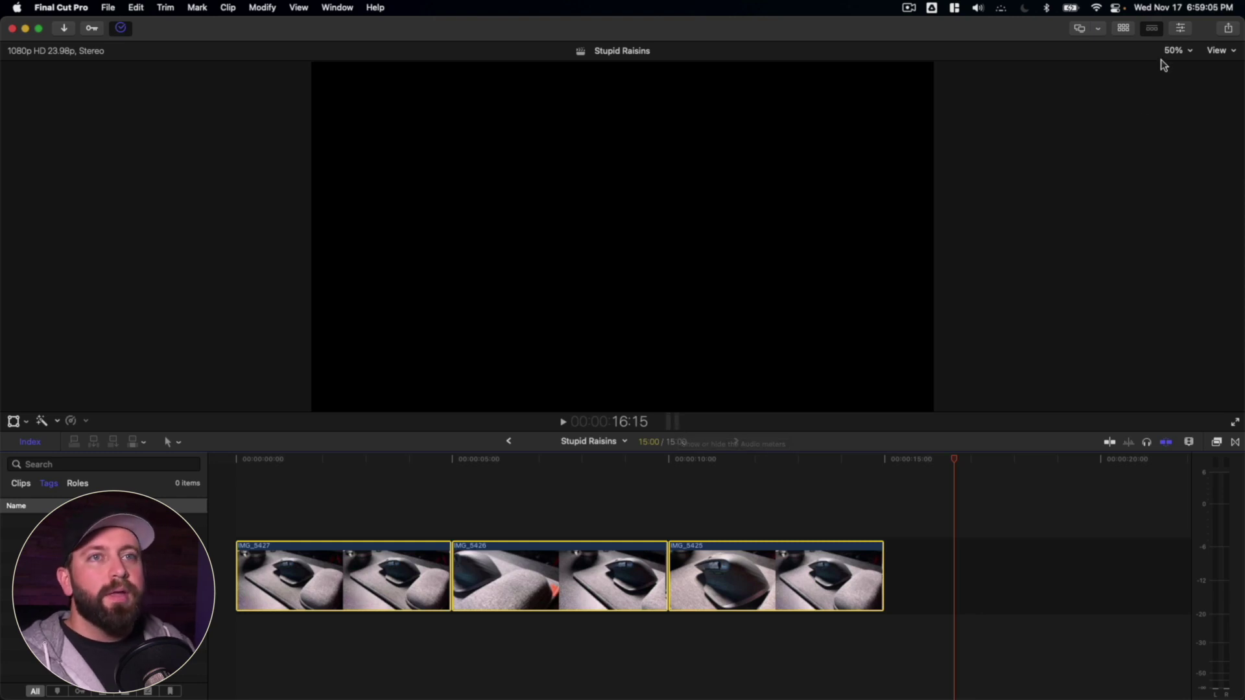
{"action": "left_click", "coordinate": [1180, 29]}
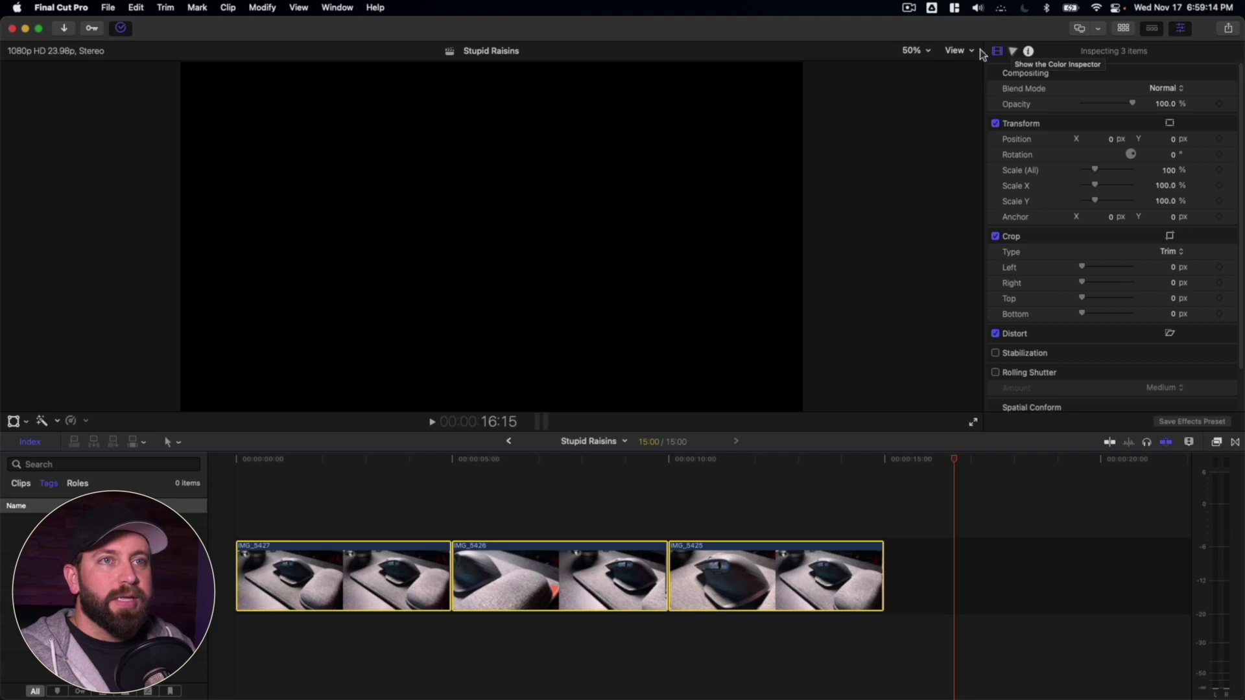
Expand the Inspector to full height and clear the timeline clip selection
{"action": "double_click", "coordinate": [1126, 55]}
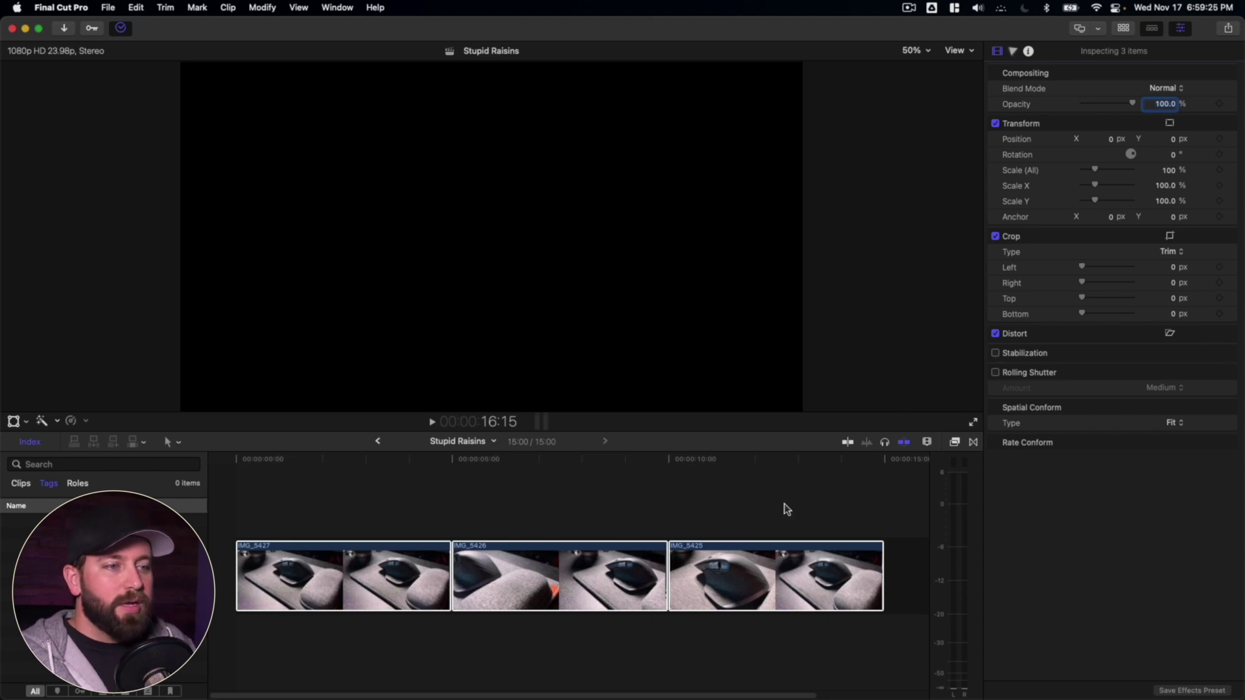
{"action": "left_click", "coordinate": [776, 506]}
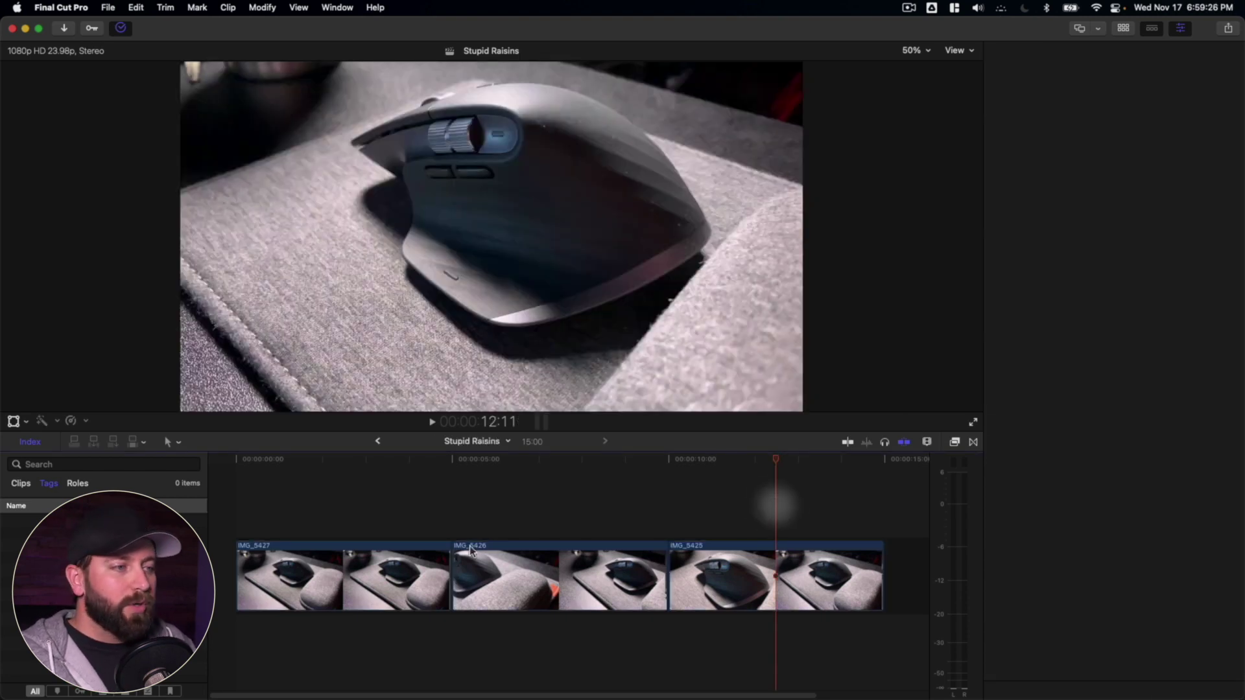
Stabilize IMG_5427, play it from the start, and toggle stabilization off and on to compare
{"action": "left_click", "coordinate": [381, 559]}
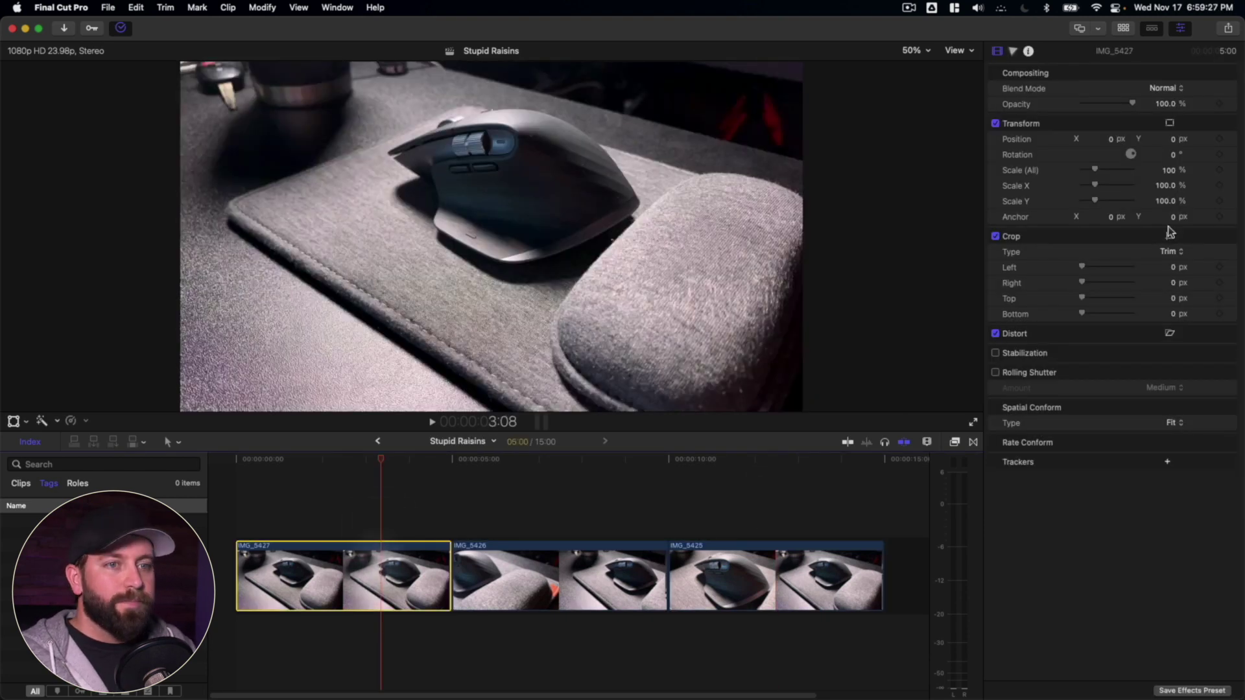
{"action": "left_click", "coordinate": [996, 353]}
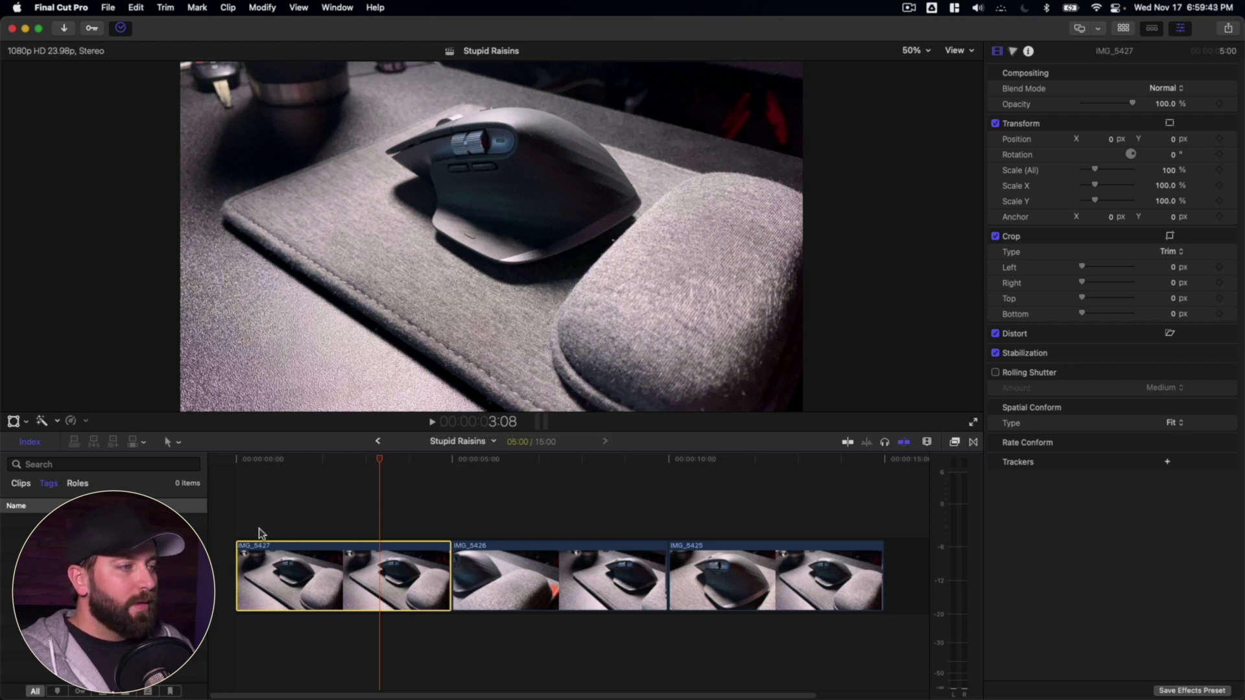
{"action": "left_click", "coordinate": [228, 519]}
{"action": "key", "text": "space"}
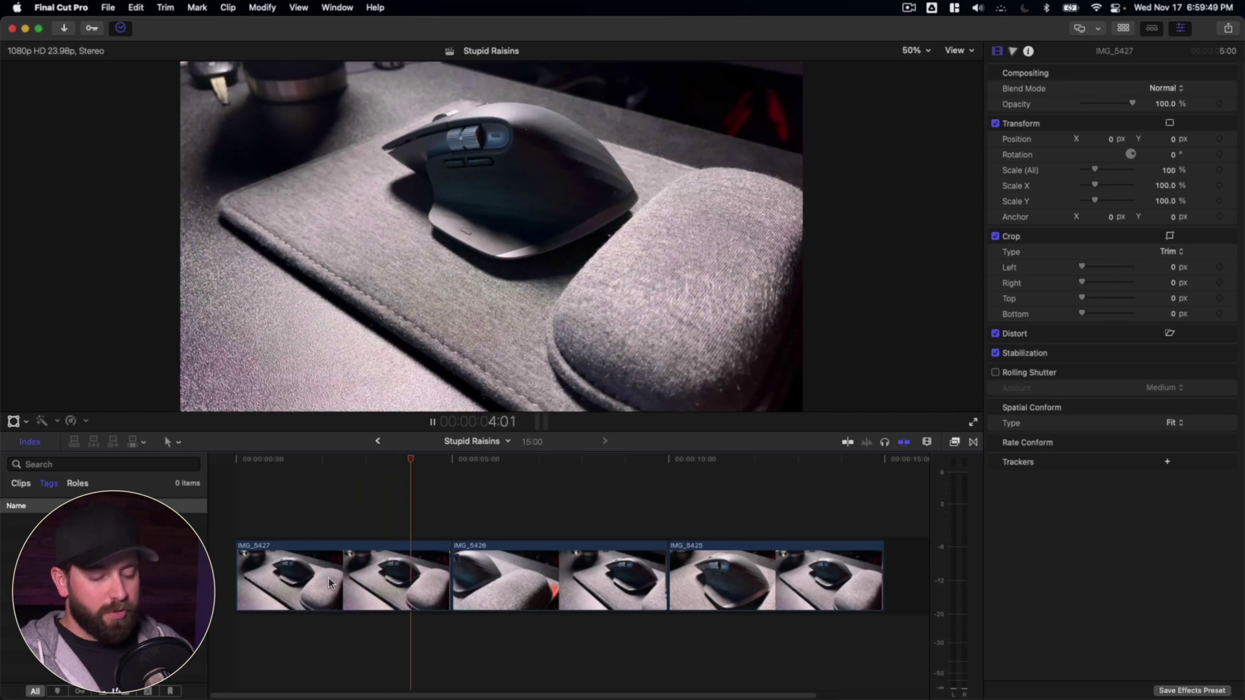
{"action": "left_click", "coordinate": [353, 518]}
{"action": "left_click", "coordinate": [995, 354]}
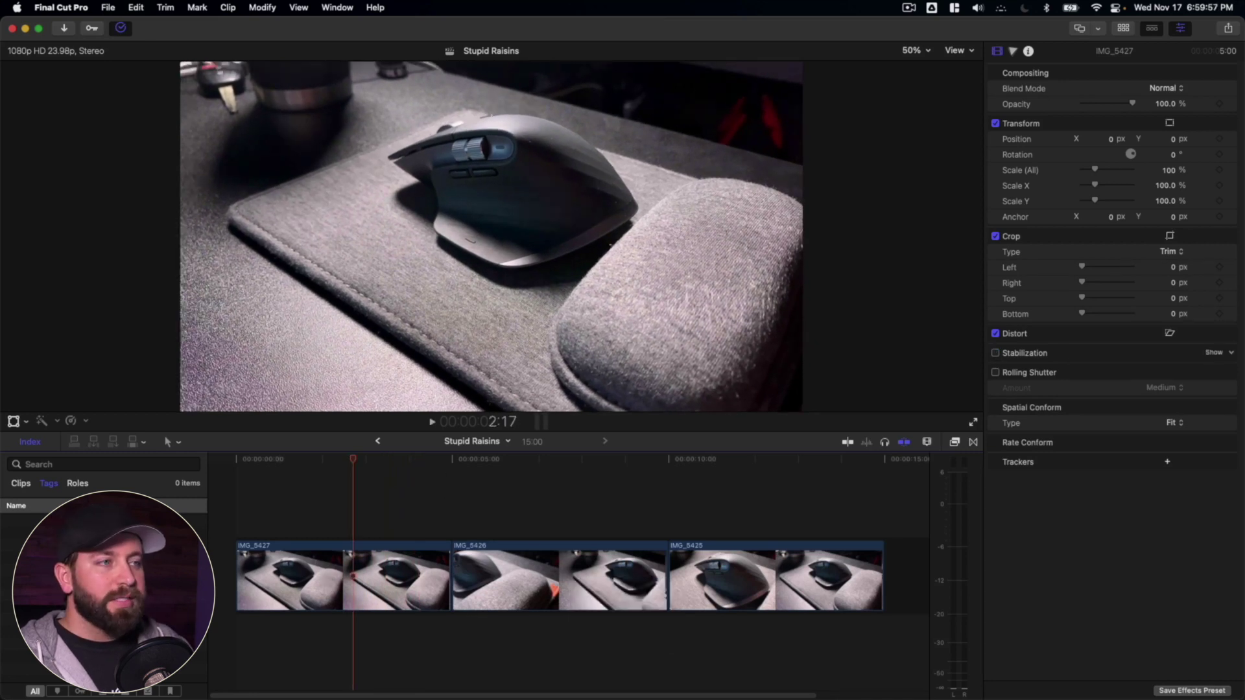
{"action": "left_click", "coordinate": [995, 354]}
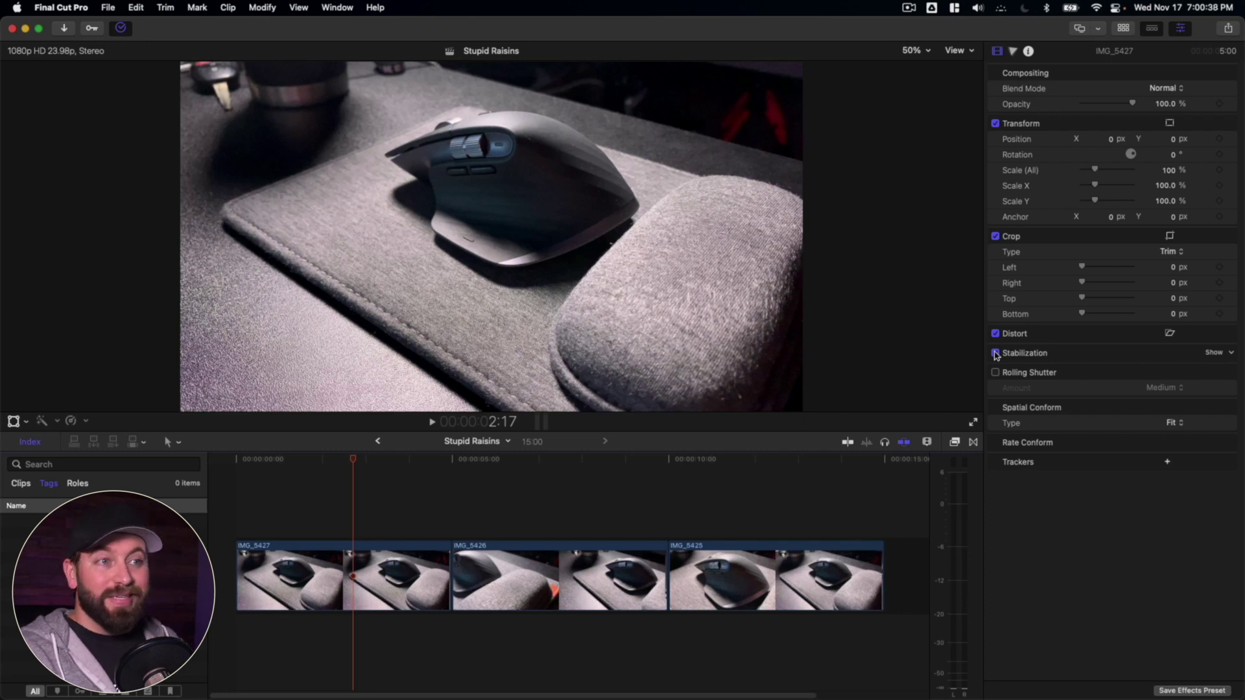
Reselect IMG_5427 and show its detailed Stabilization settings
{"action": "left_click", "coordinate": [337, 596]}
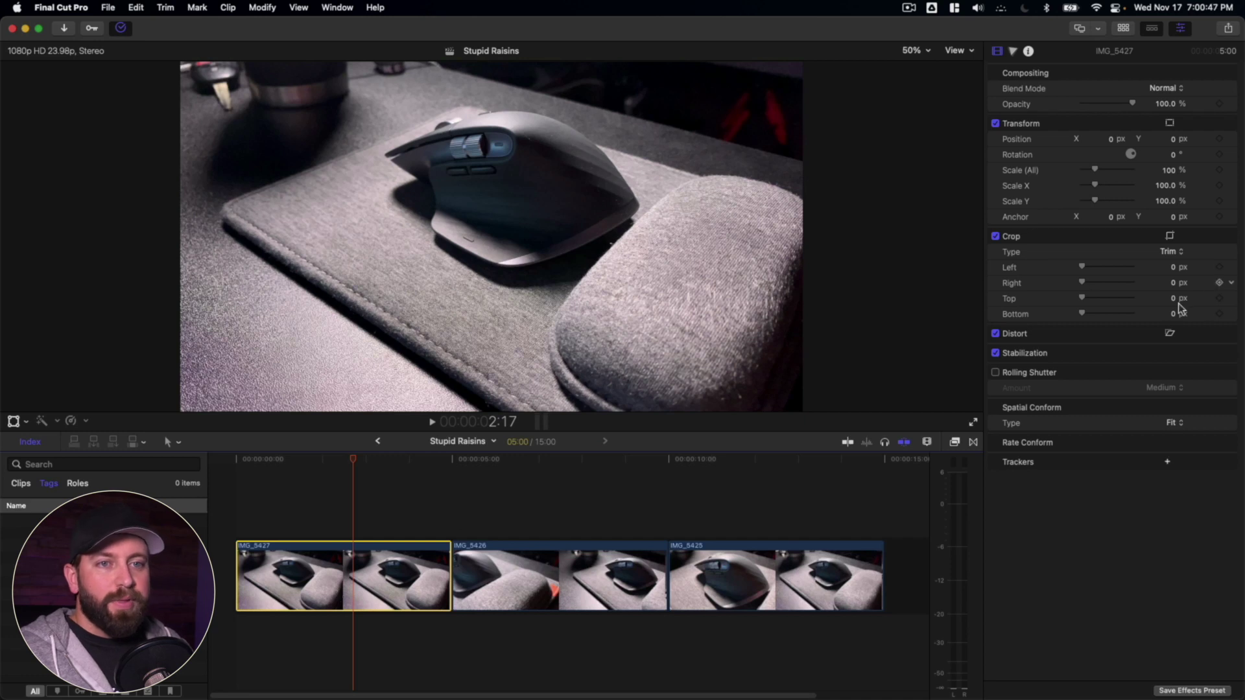
{"action": "mouse_move", "coordinate": [1195, 354]}
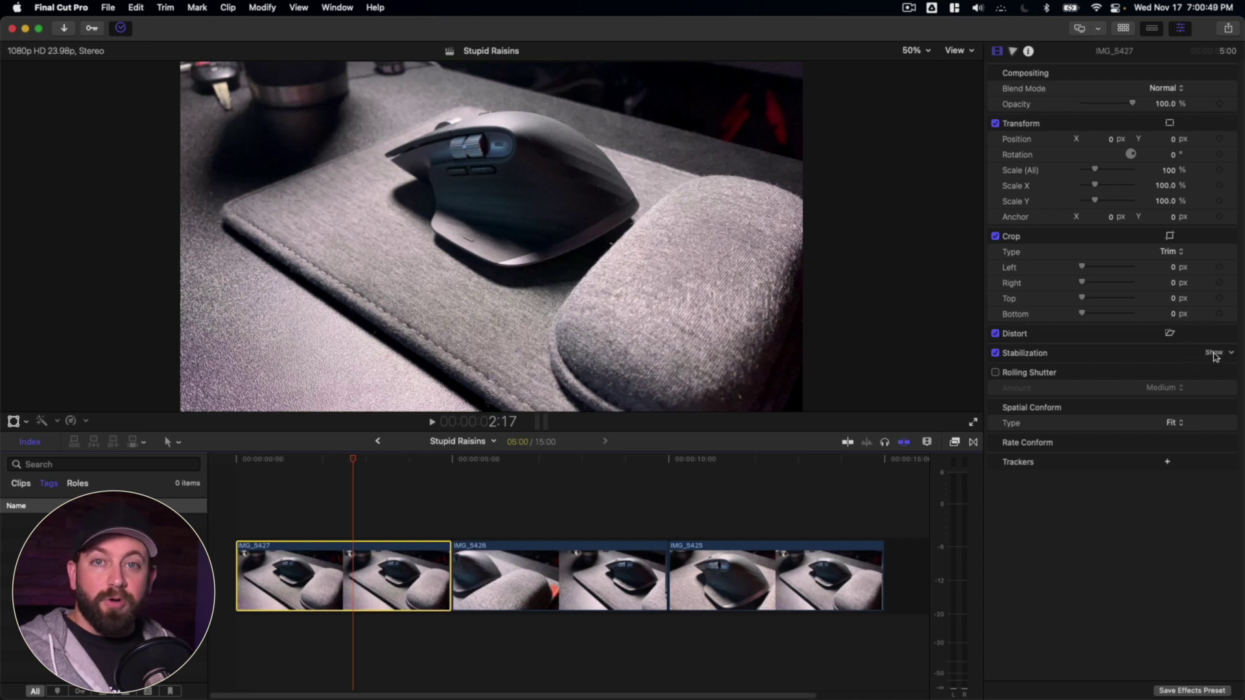
{"action": "left_click", "coordinate": [1215, 354]}
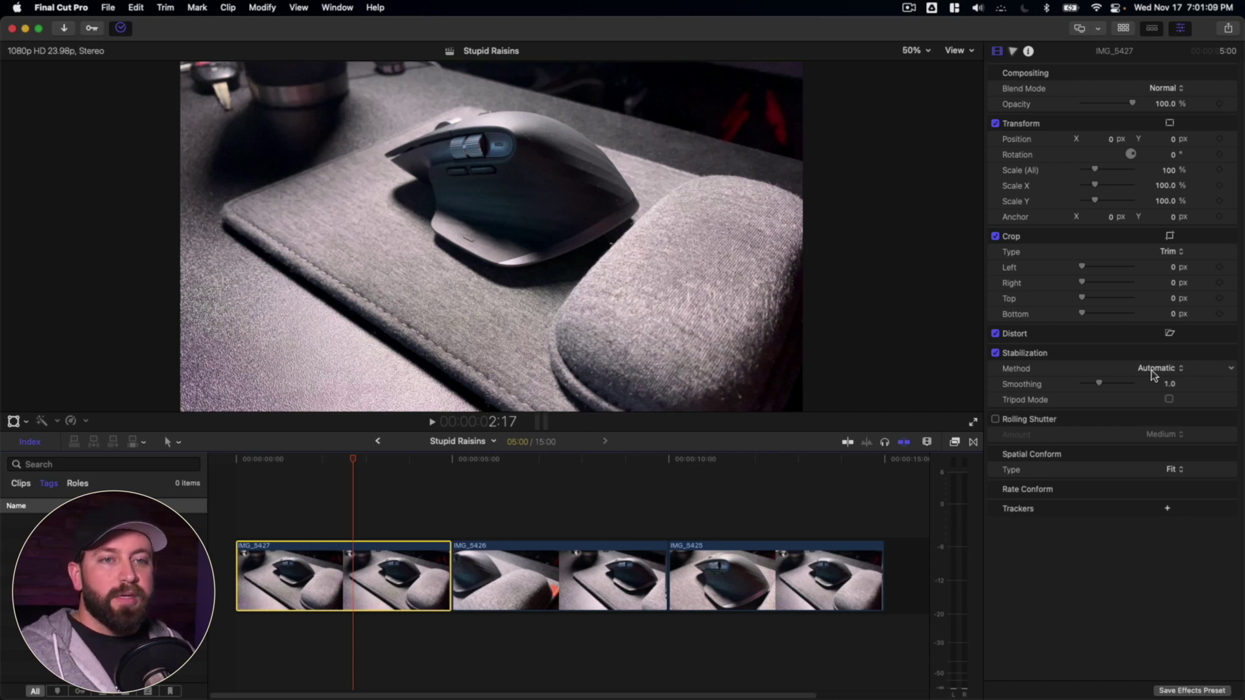
Open the Stabilization Method pop-up menu for IMG_5427
{"action": "left_click", "coordinate": [1152, 370]}
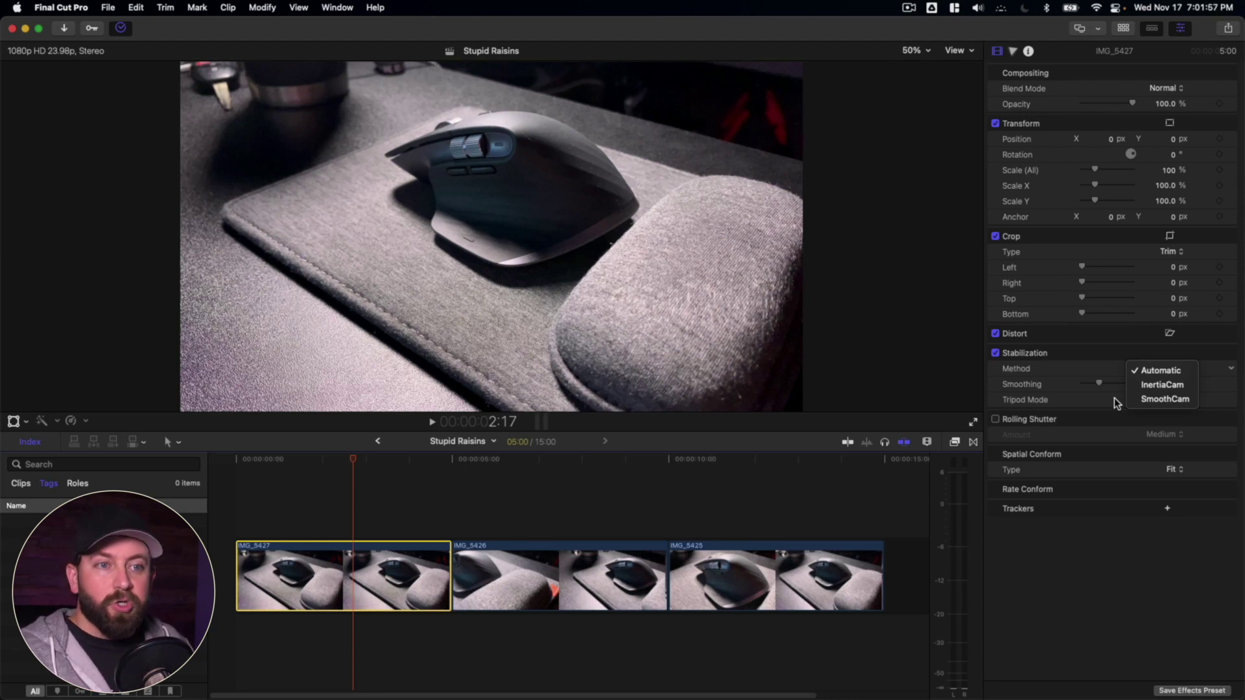
Switch IMG_5427 to InertiaCam with Smoothing 3.0 and play it back from the start
{"action": "left_click", "coordinate": [1161, 373]}
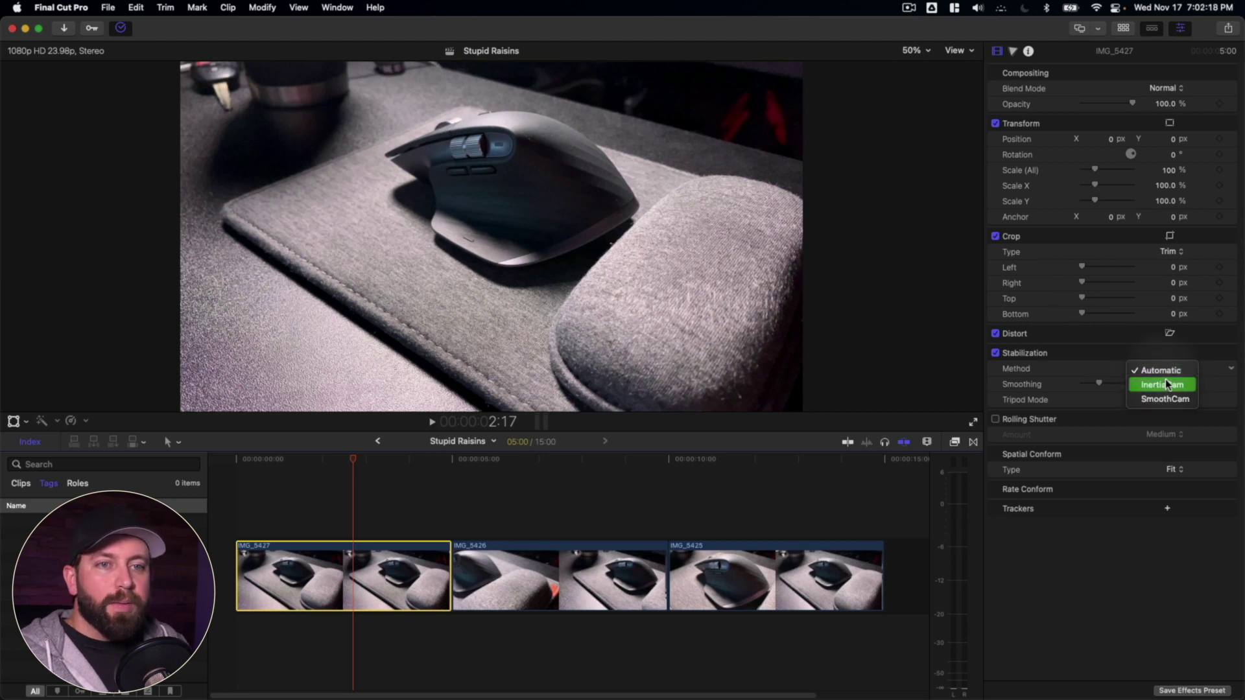
{"action": "left_click", "coordinate": [1166, 384]}
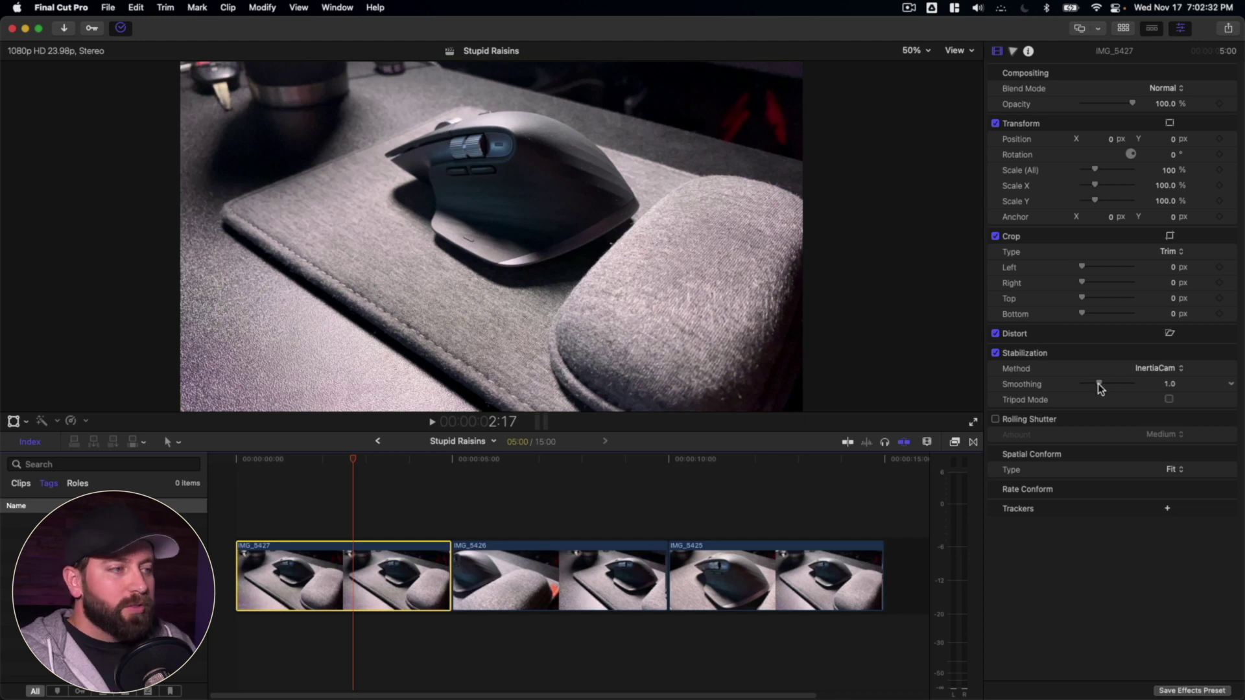
{"action": "left_click_drag", "start_coordinate": [1099, 383], "coordinate": [1149, 384]}
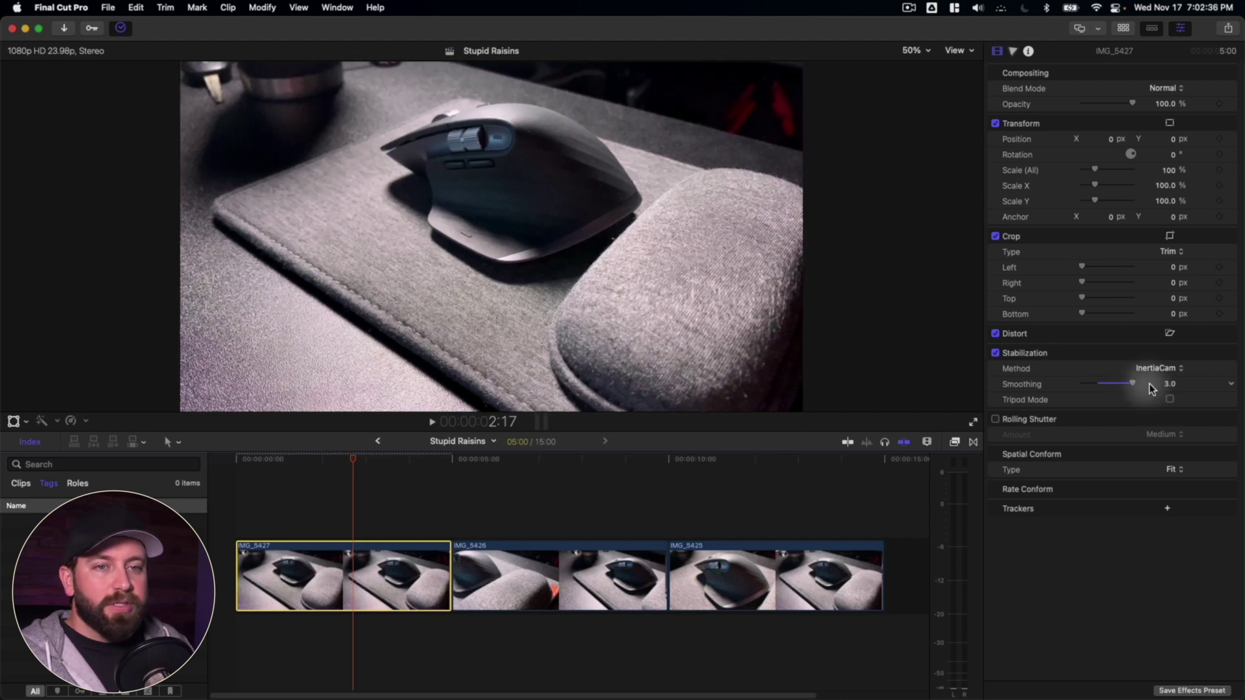
{"action": "left_click", "coordinate": [260, 513]}
{"action": "key", "text": "space"}
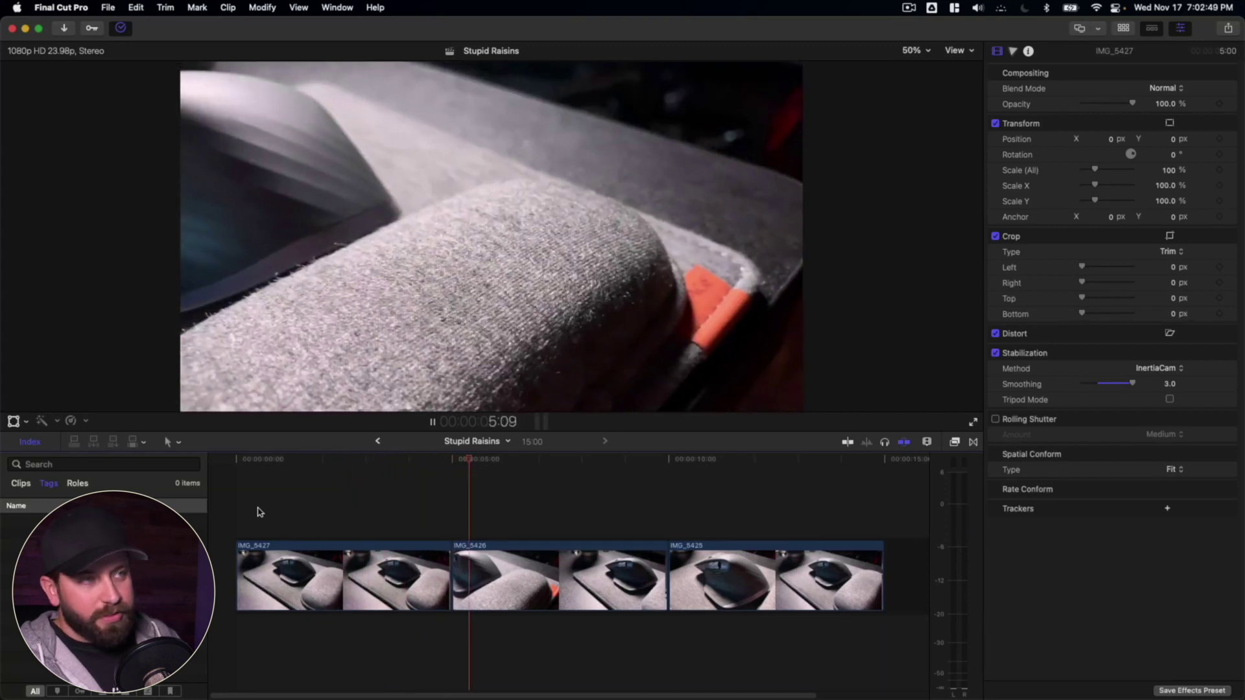
{"action": "key", "text": "space"}
Reselect IMG_5427, set Smoothing to 1.0, and turn on Tripod Mode
{"action": "left_click", "coordinate": [392, 470]}
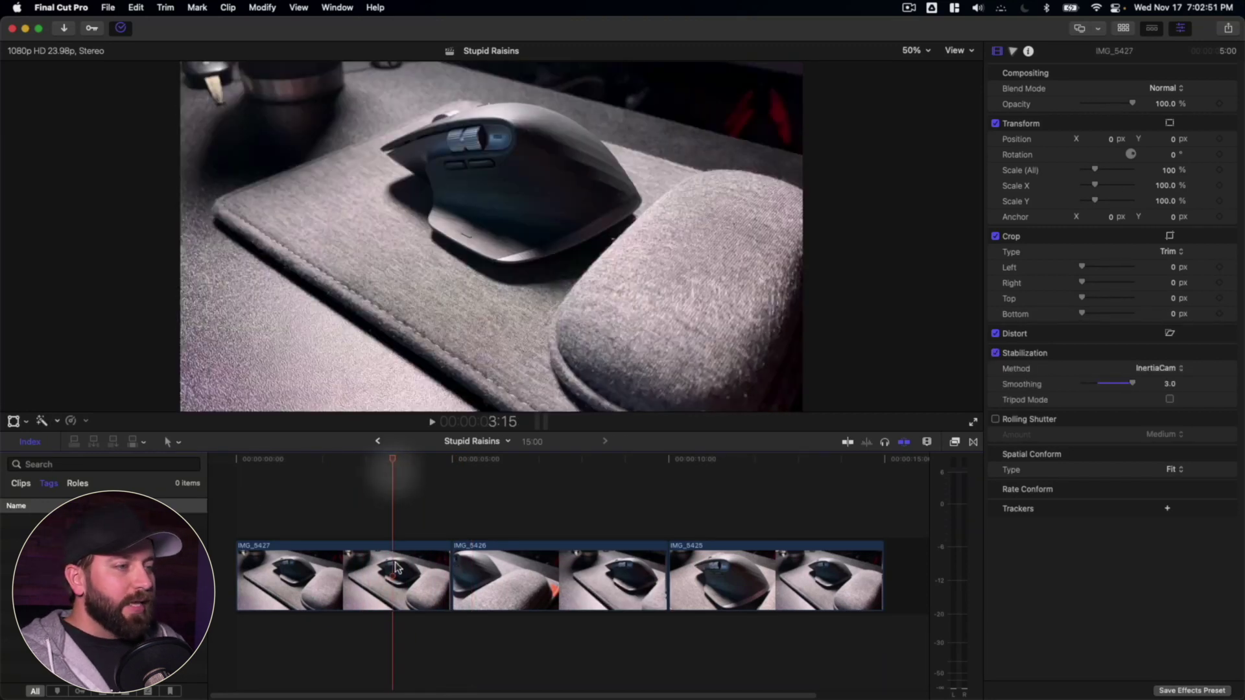
{"action": "left_click", "coordinate": [393, 571]}
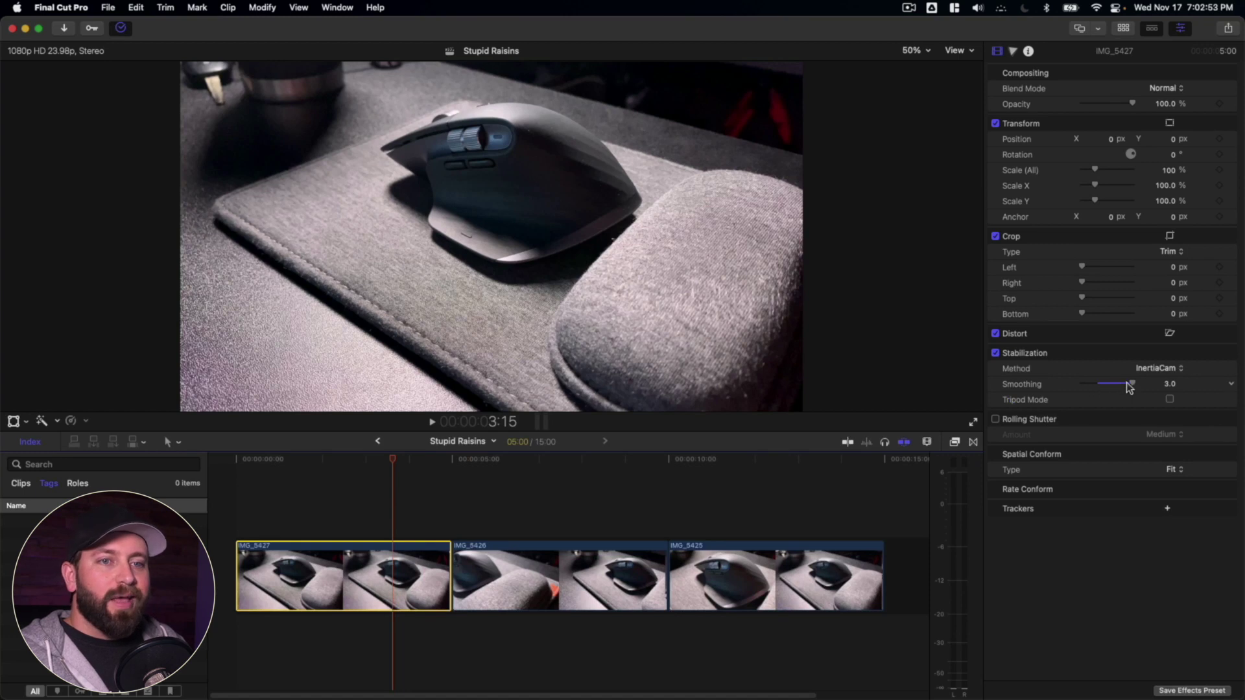
{"action": "left_click_drag", "start_coordinate": [1133, 385], "coordinate": [1113, 385]}
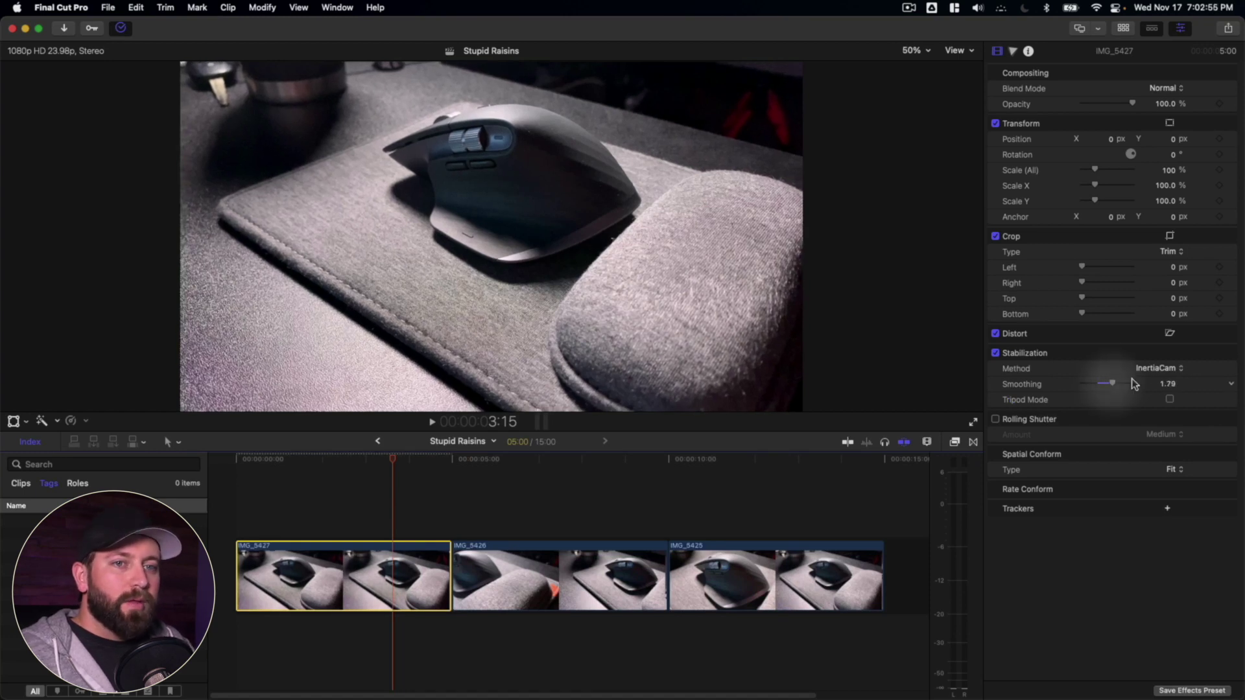
{"action": "left_click", "coordinate": [1163, 386]}
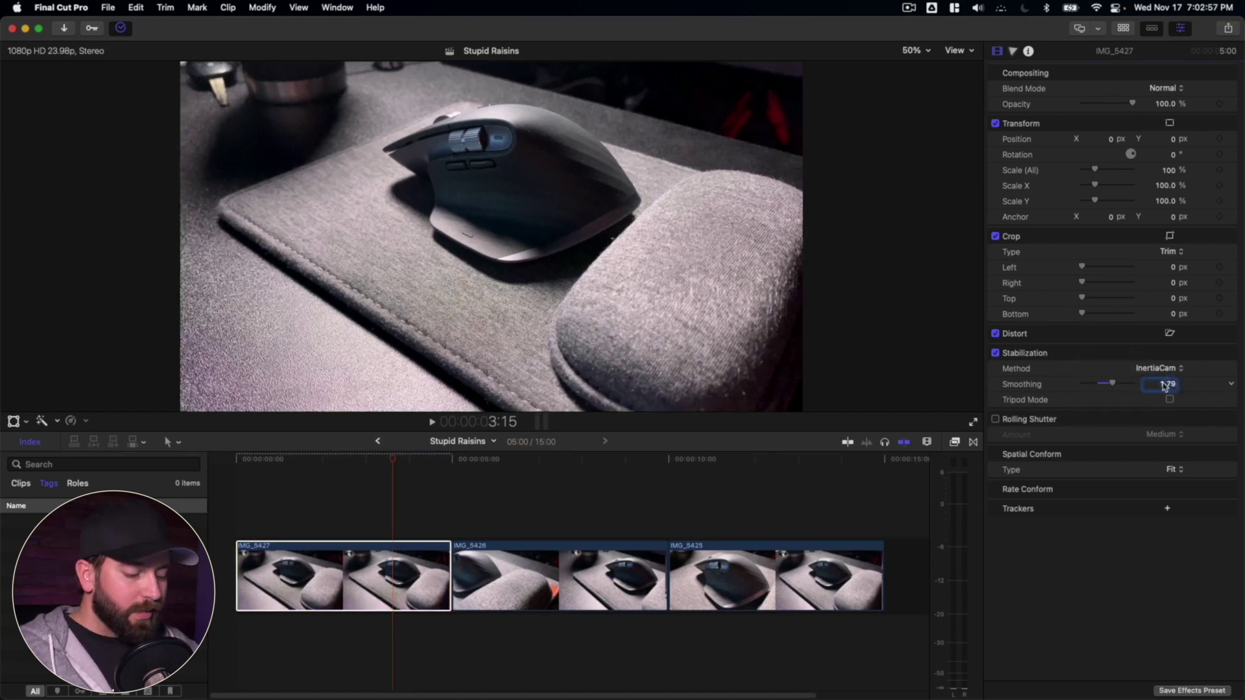
{"action": "type", "text": "1"}
{"action": "key", "text": "Return"}
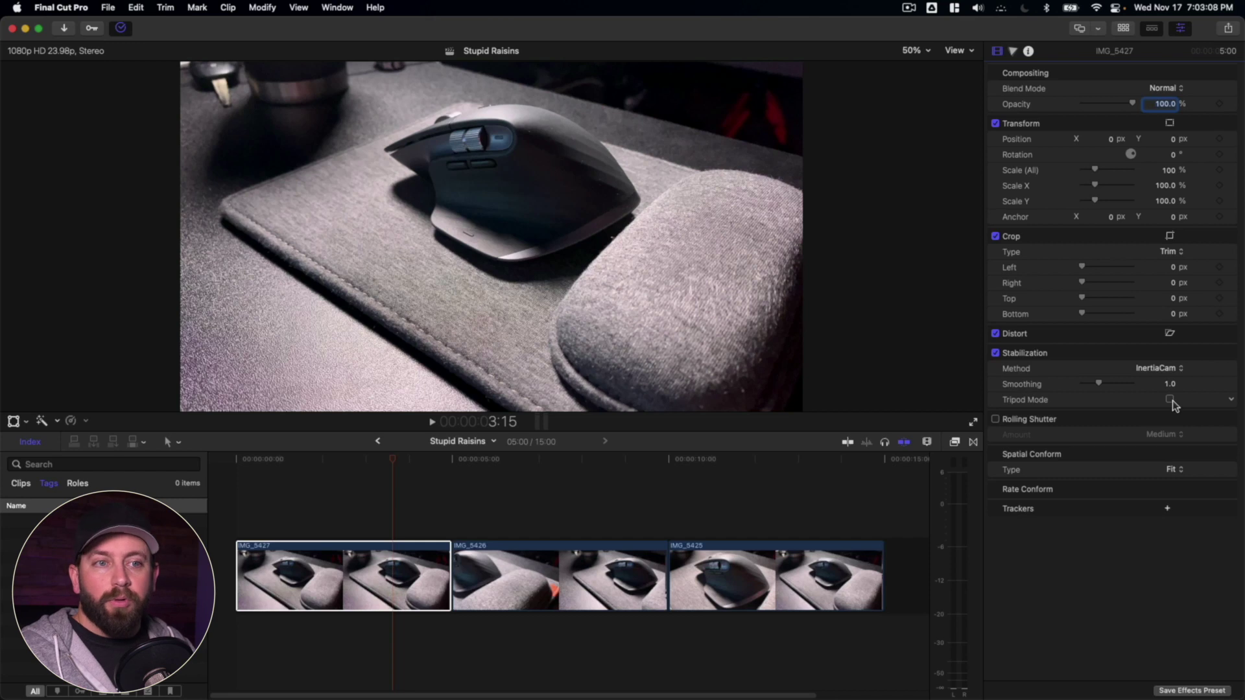
{"action": "left_click", "coordinate": [1171, 399]}
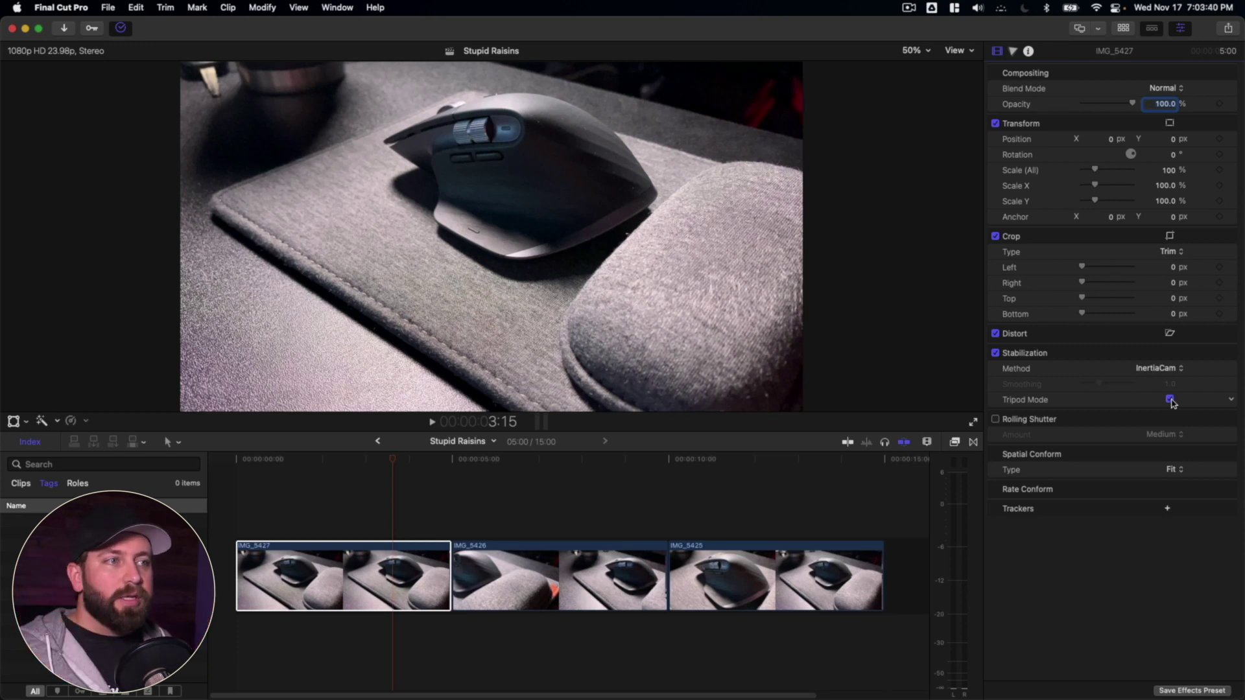
{"action": "left_click", "coordinate": [219, 519]}
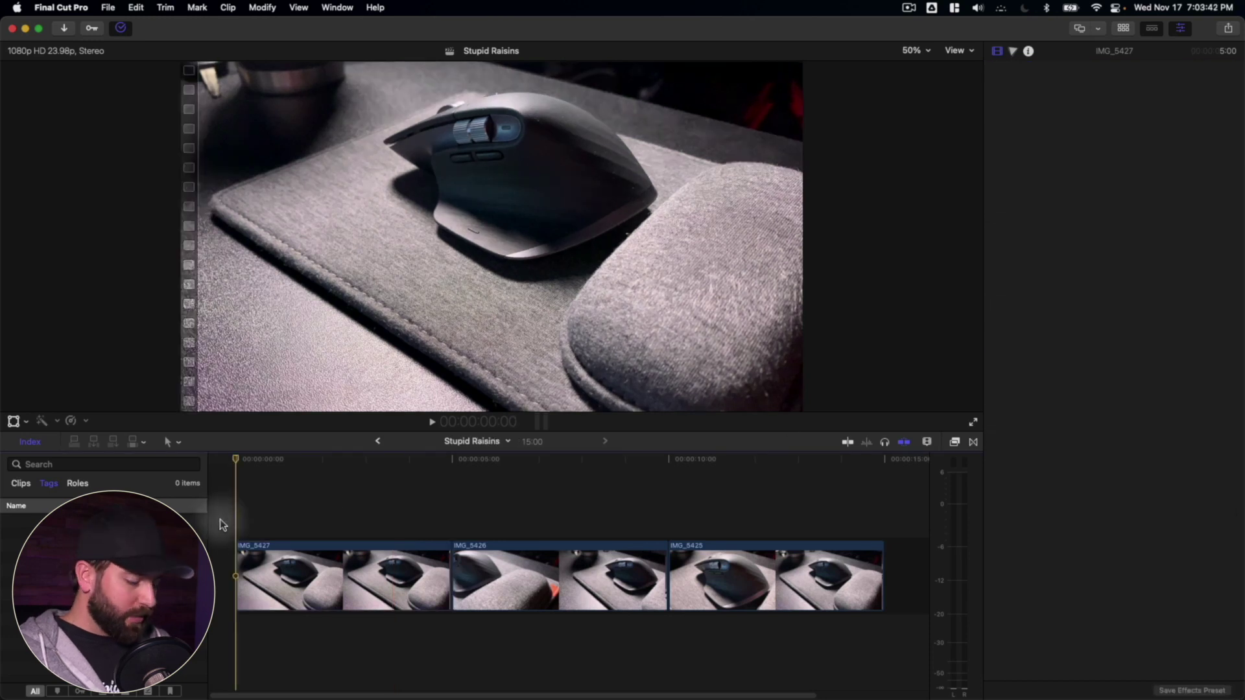
{"action": "key", "text": "space"}
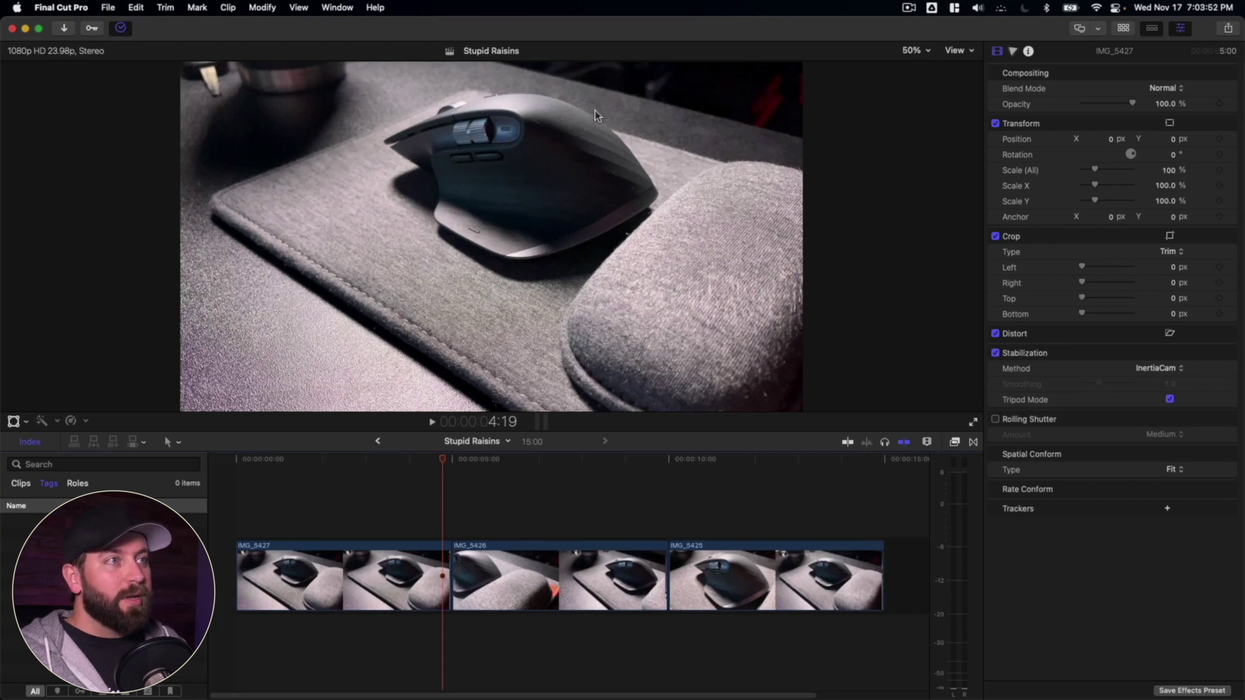
{"action": "left_click", "coordinate": [1171, 399]}
{"action": "left_click", "coordinate": [290, 508]}
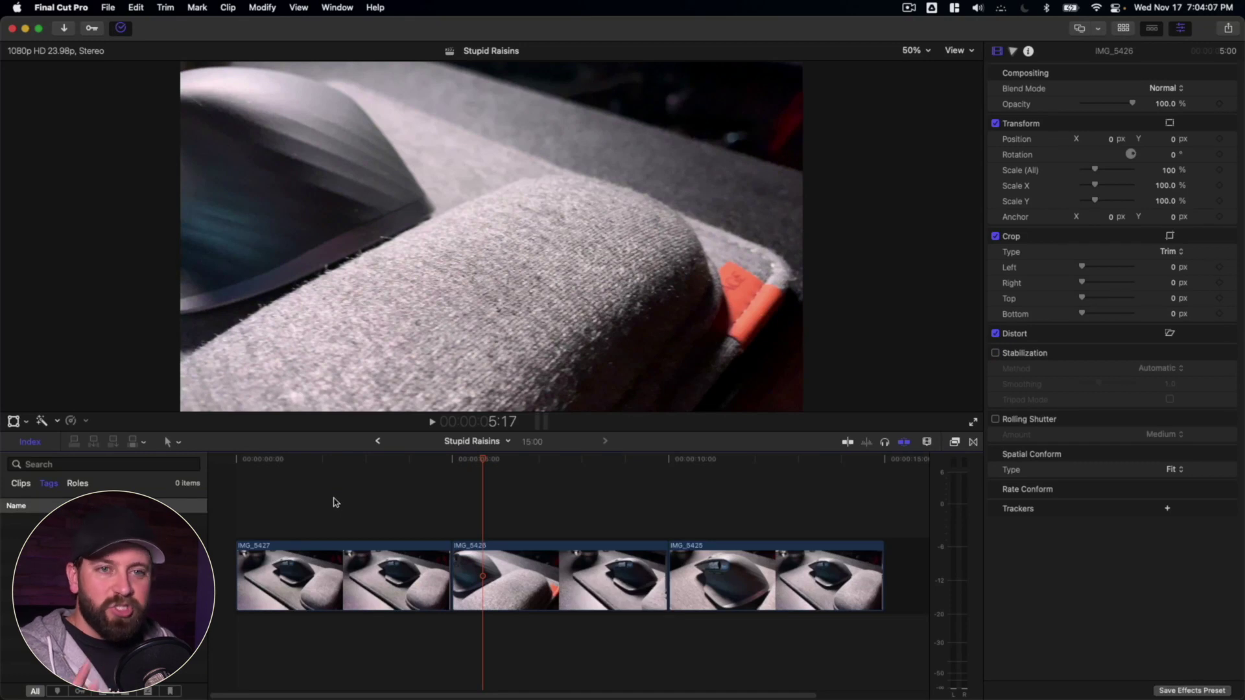
Enable stabilization on IMG_5426 and play it back to review the result
{"action": "left_click", "coordinate": [500, 575]}
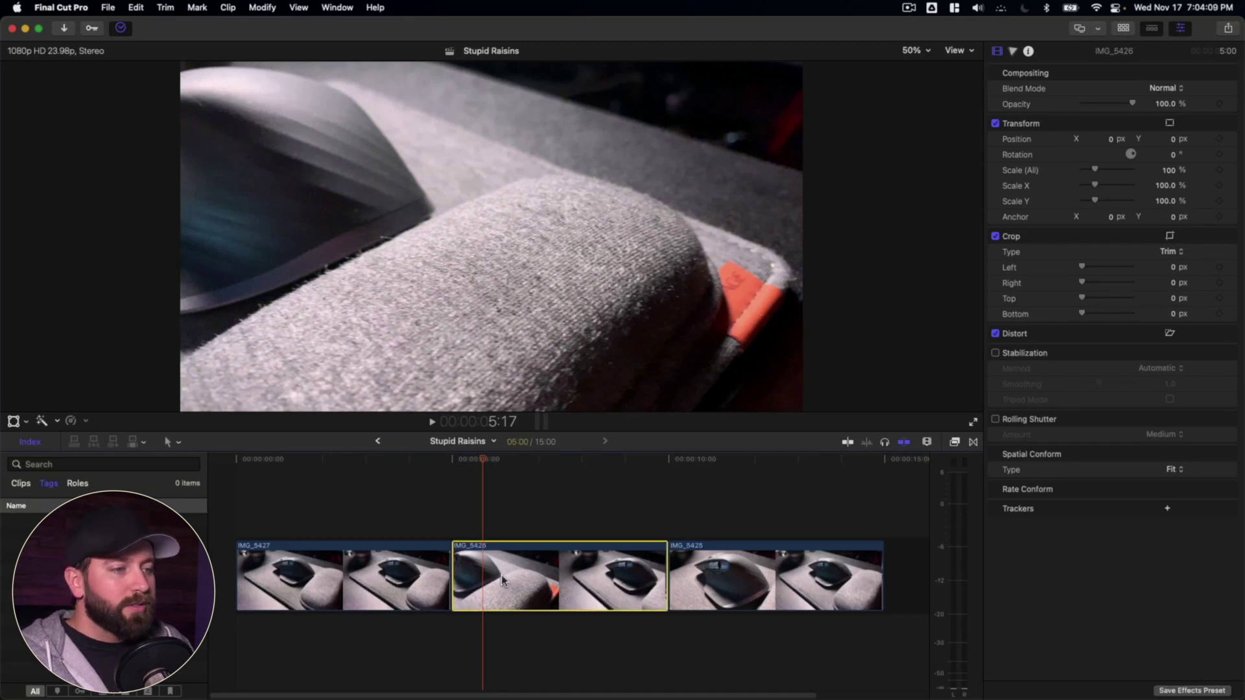
{"action": "left_click", "coordinate": [996, 354]}
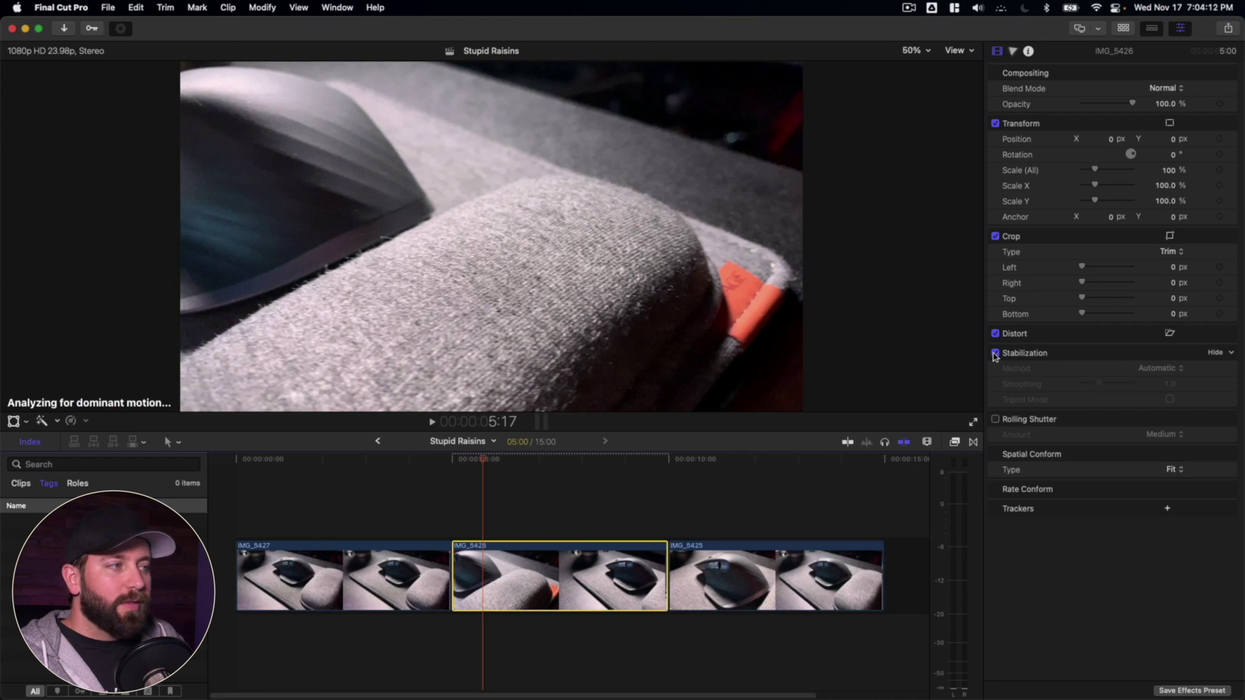
{"action": "left_click", "coordinate": [481, 496]}
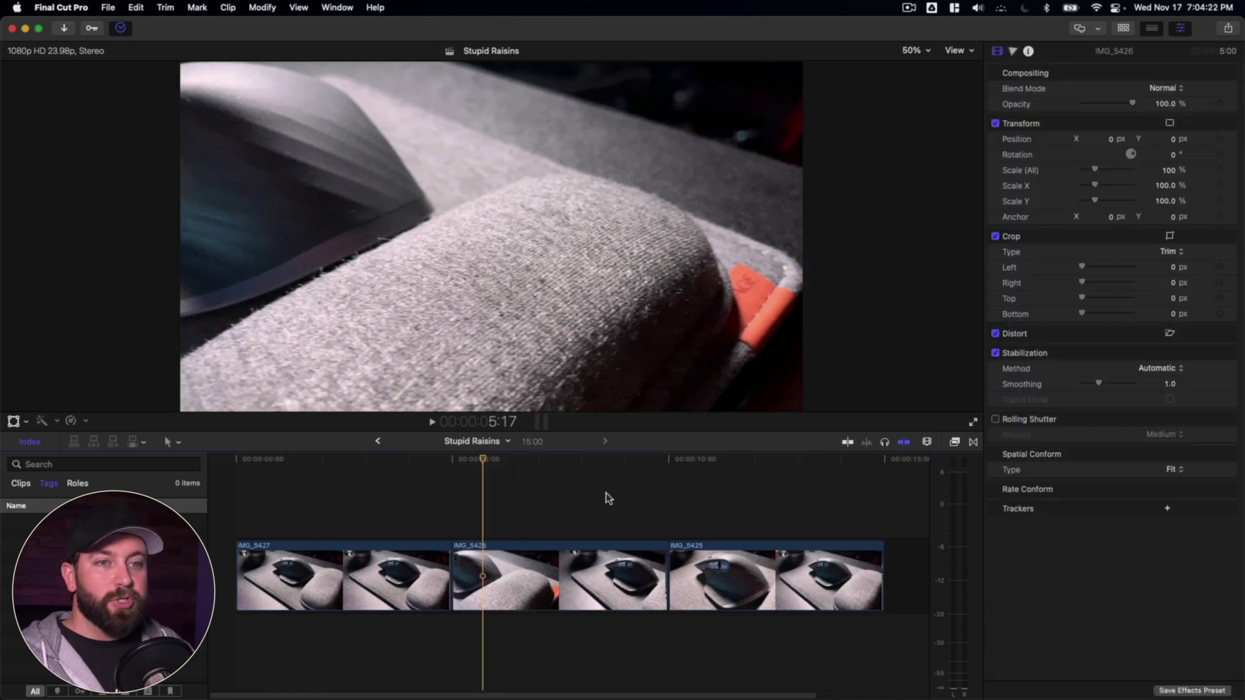
{"action": "key", "text": "space"}
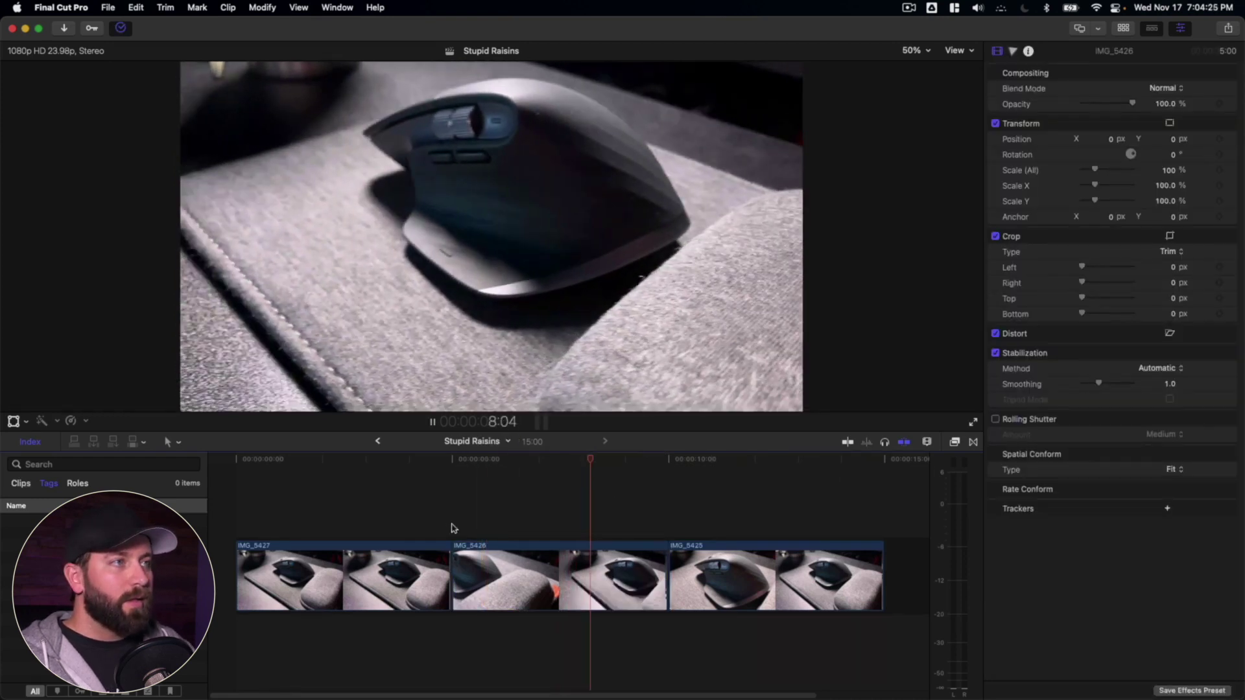
{"action": "left_click", "coordinate": [541, 574]}
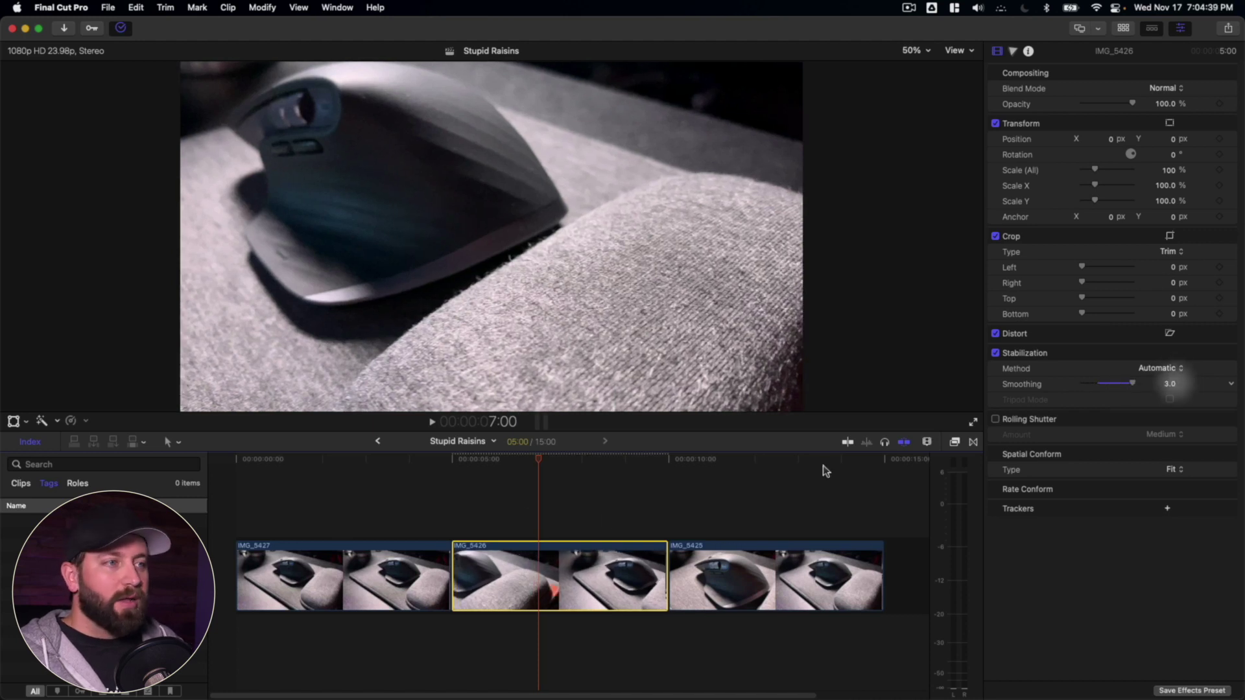
Play IMG_5426 from 5:00, then set its Smoothing to 1.0
{"action": "left_click", "coordinate": [458, 521]}
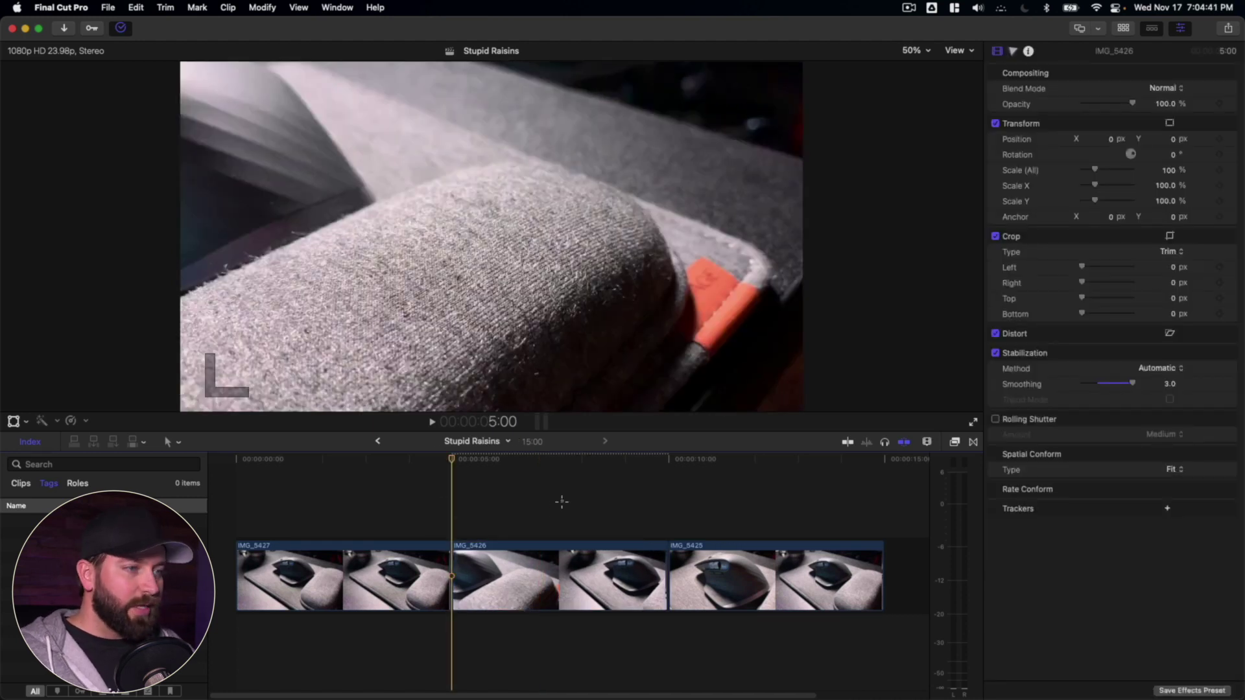
{"action": "key", "text": "space"}
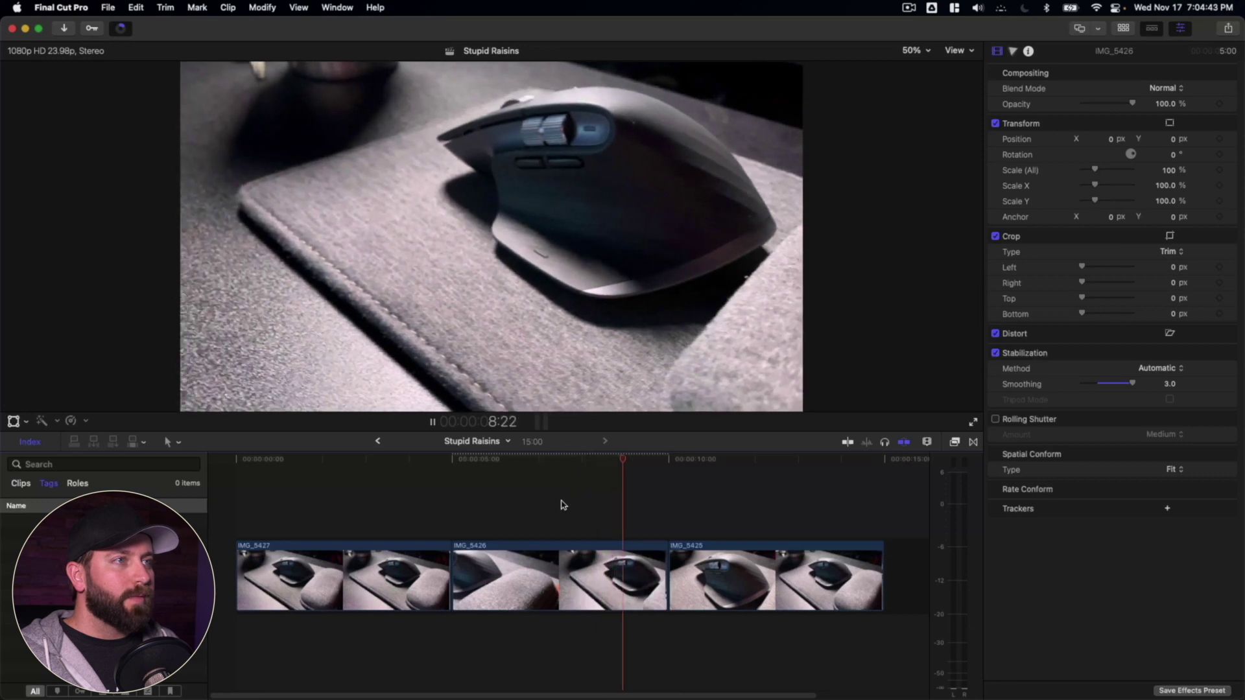
{"action": "key", "text": "space"}
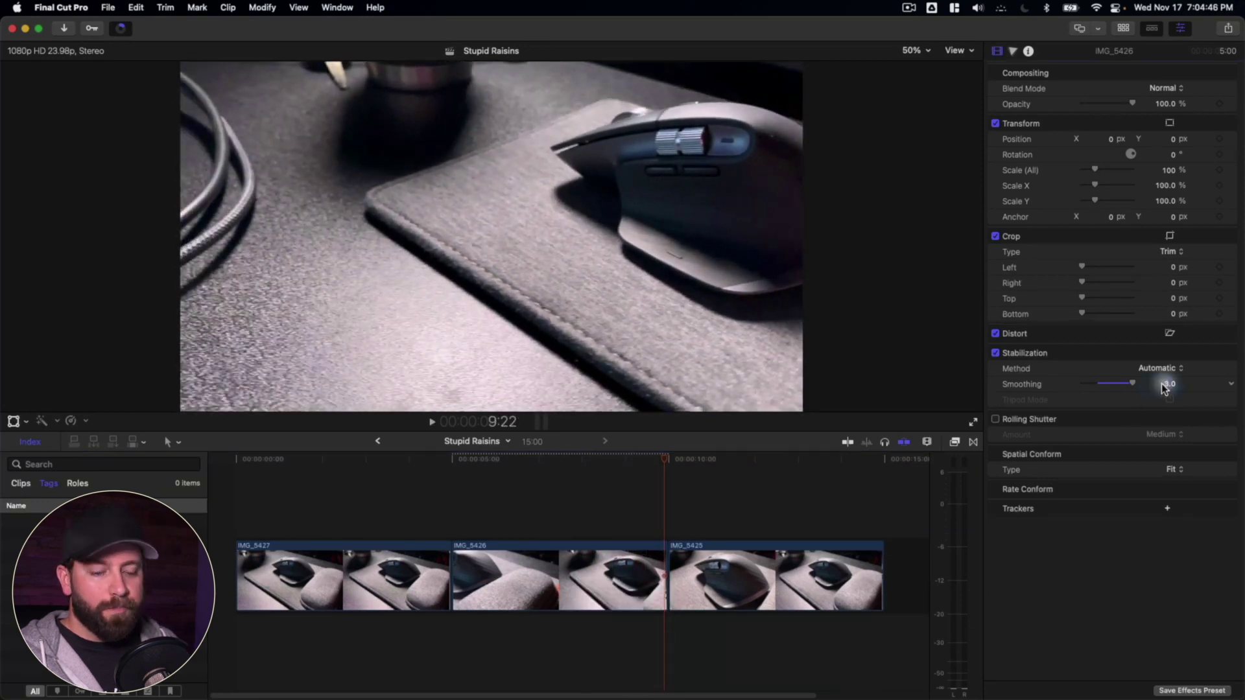
{"action": "left_click", "coordinate": [1164, 385]}
{"action": "type", "text": "1"}
{"action": "key", "text": "Return"}
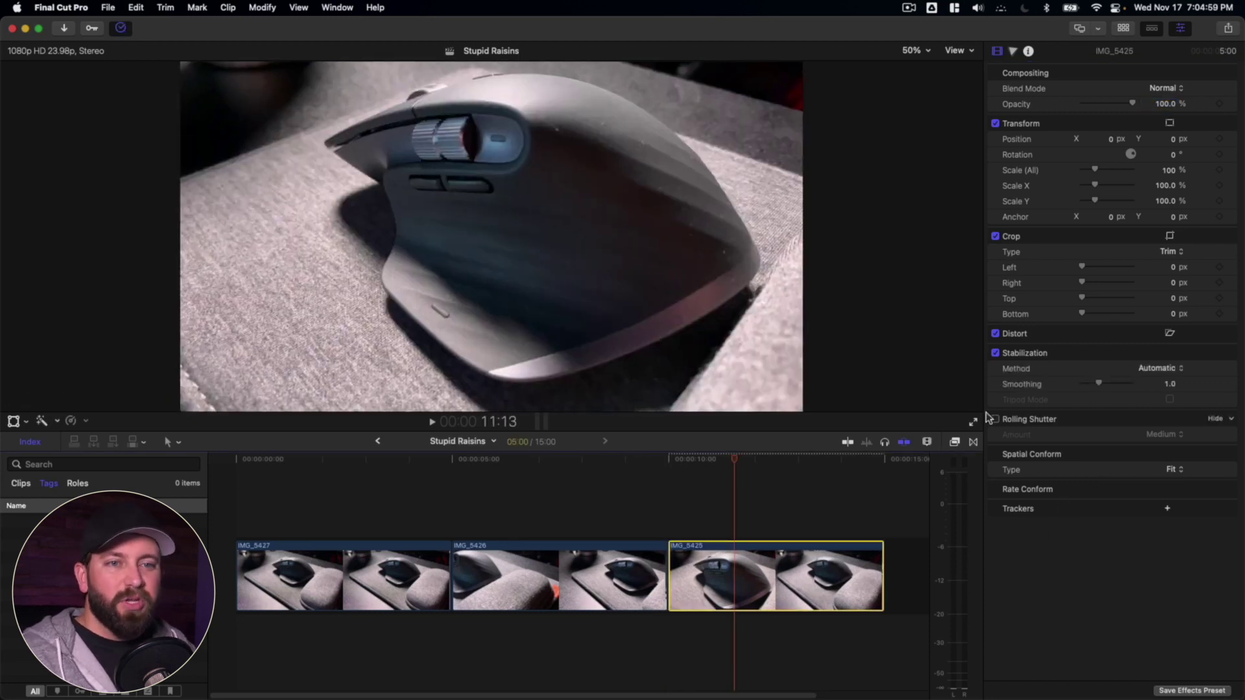
Switch IMG_5425 to SmoothCam, adjust Translation Smooth, and reduce Rotation Smooth to 0
{"action": "left_click", "coordinate": [1156, 368]}
{"action": "left_click", "coordinate": [1165, 400]}
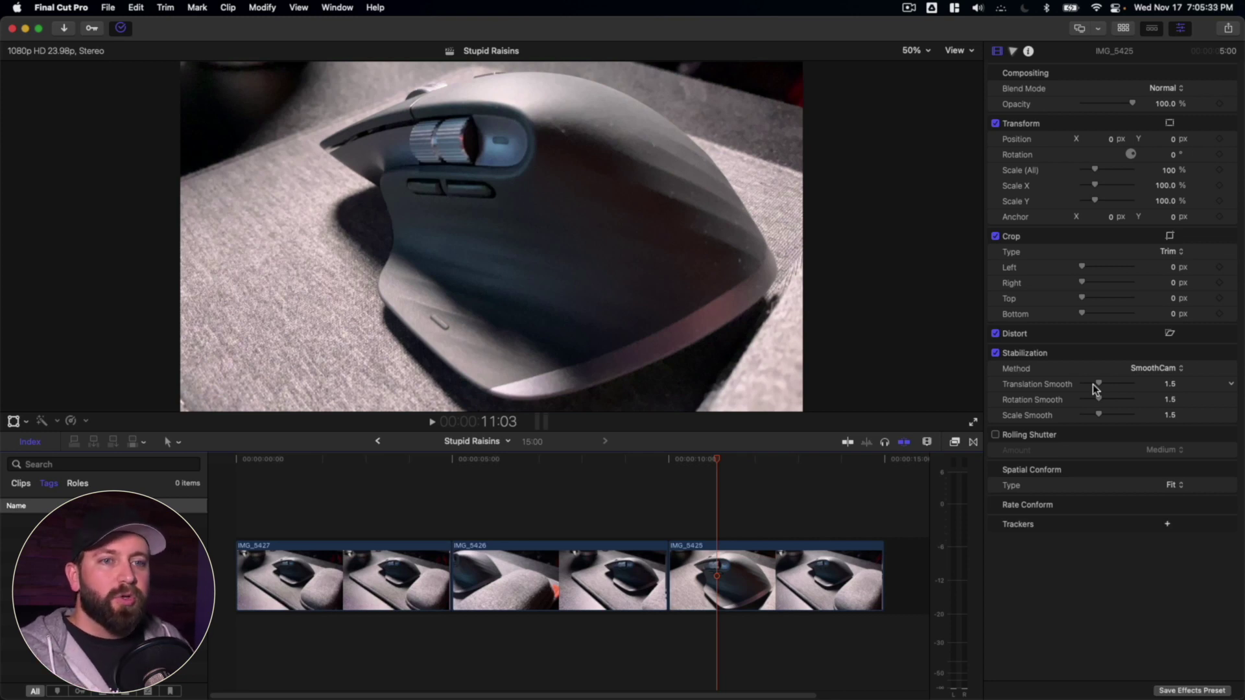
{"action": "left_click_drag", "start_coordinate": [1096, 384], "coordinate": [1131, 387]}
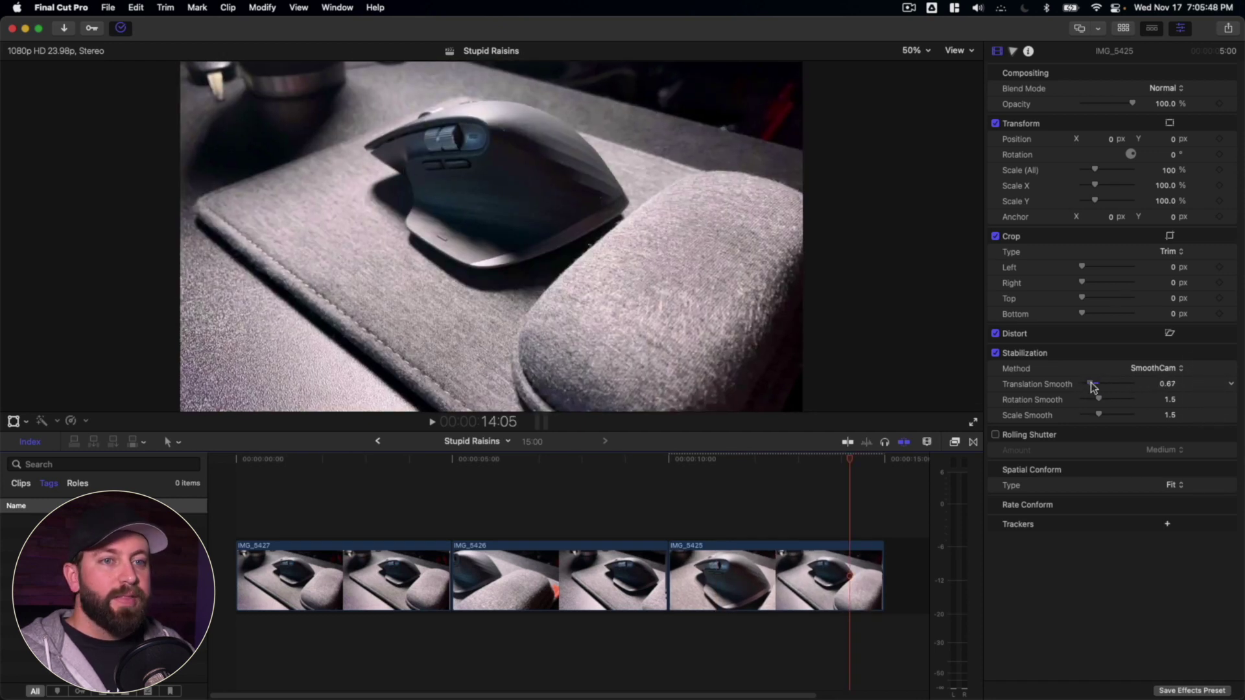
{"action": "left_click_drag", "start_coordinate": [1093, 384], "coordinate": [1099, 383]}
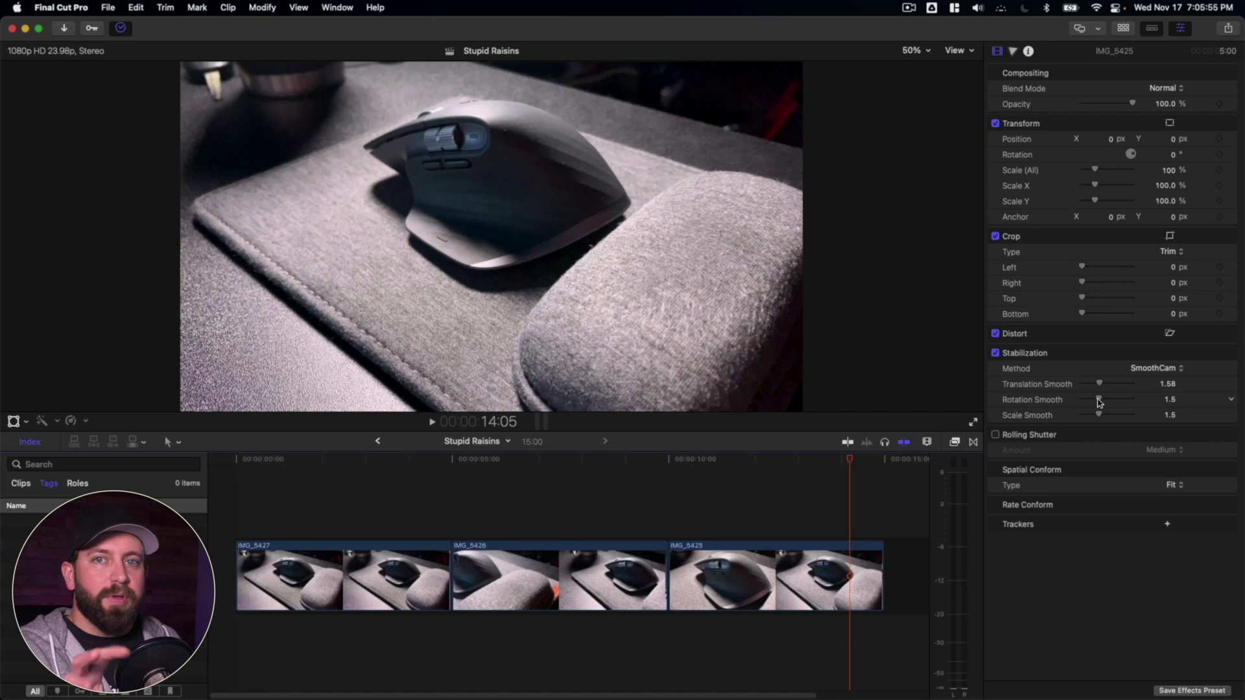
{"action": "left_click_drag", "start_coordinate": [1099, 400], "coordinate": [1082, 400]}
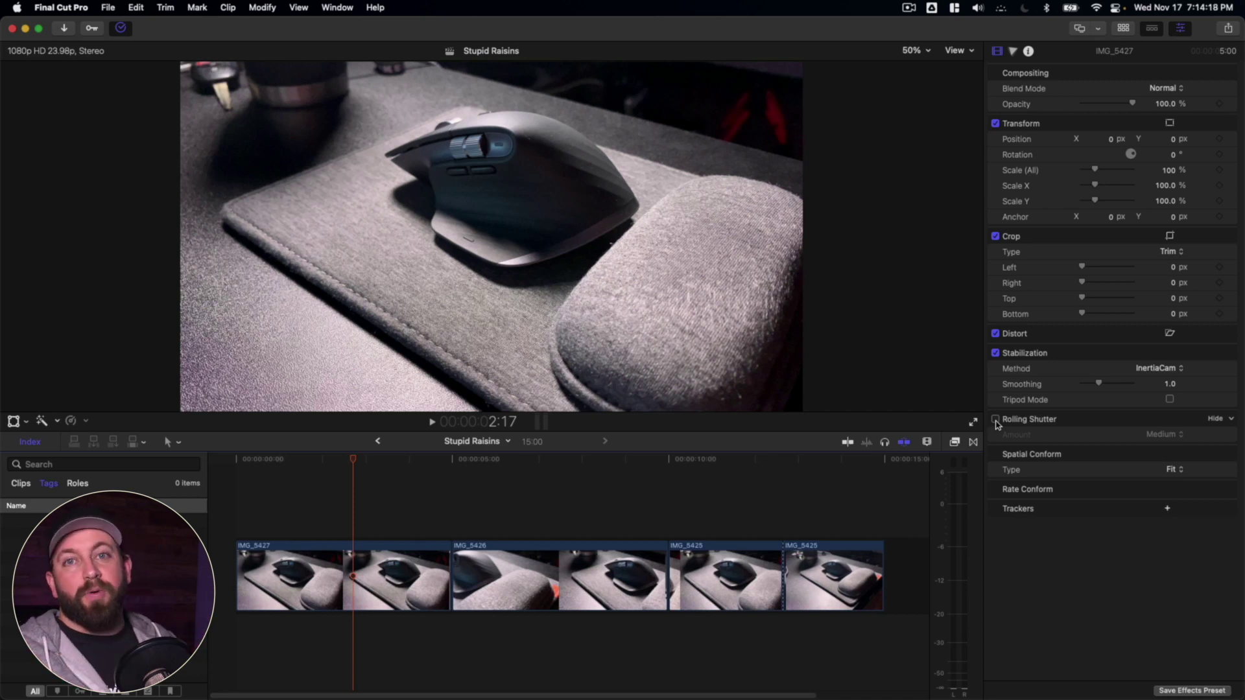
Enable Rolling Shutter correction on the first IMG_5425 clip at 10:16 and play it back
{"action": "left_click", "coordinate": [698, 534]}
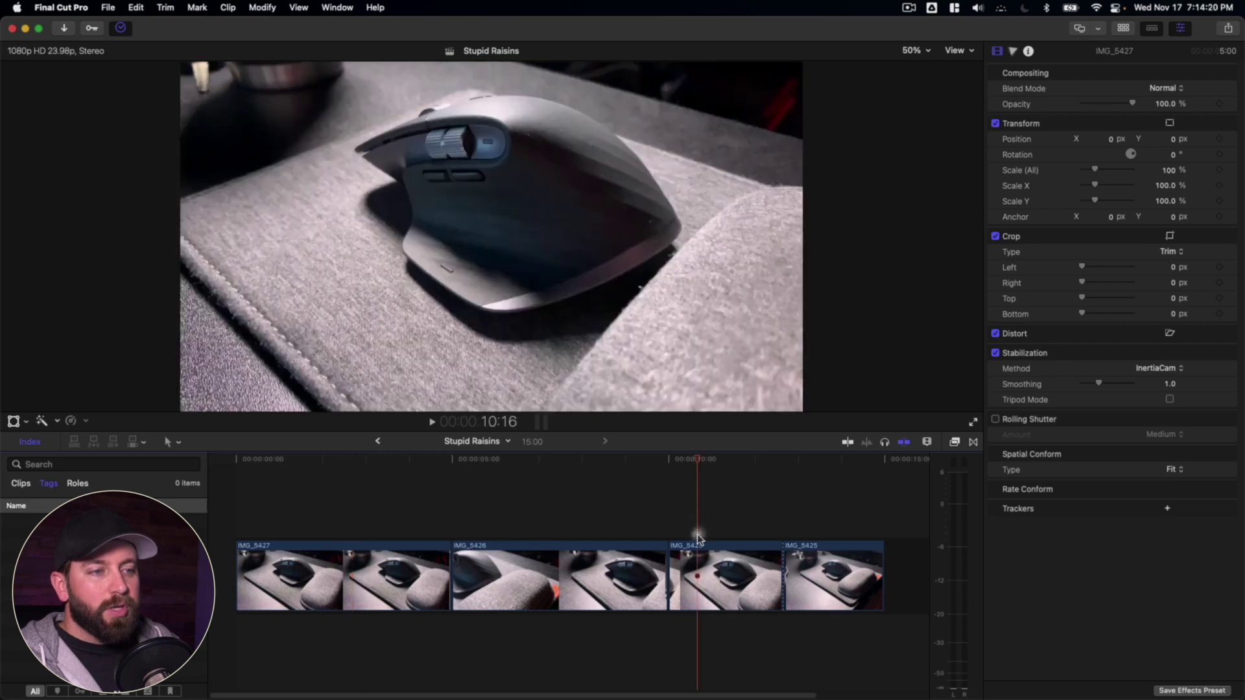
{"action": "left_click", "coordinate": [725, 562]}
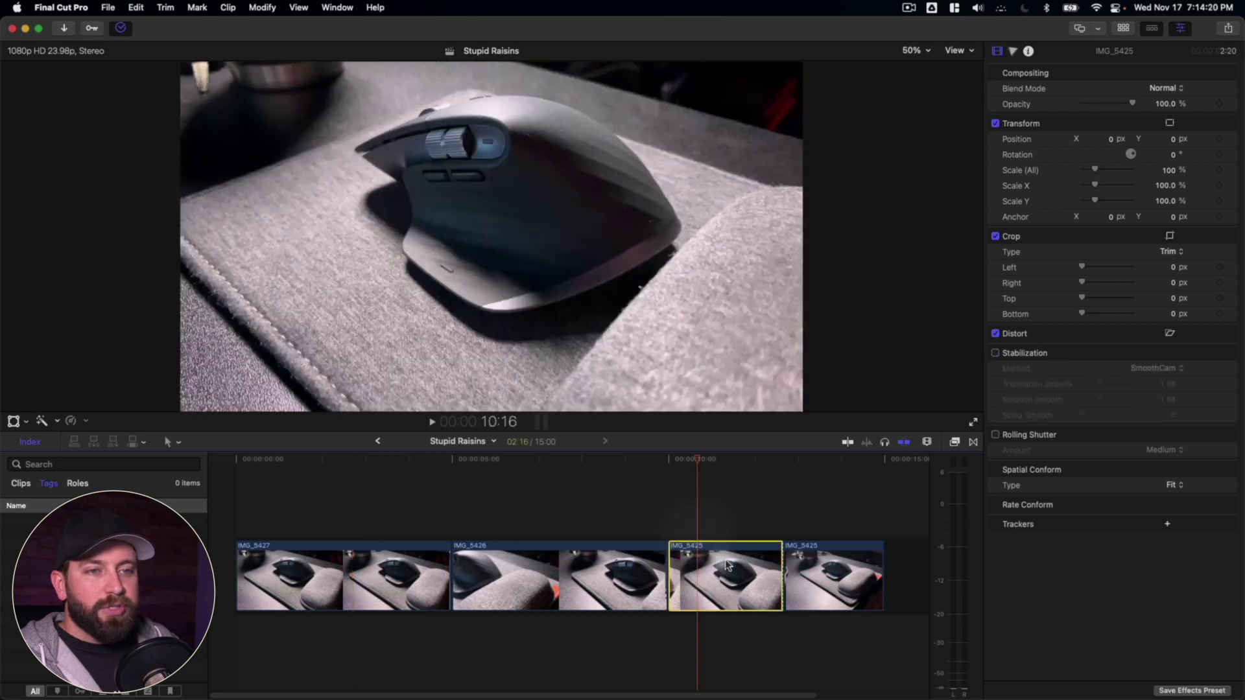
{"action": "left_click", "coordinate": [995, 436]}
{"action": "key", "text": "space"}
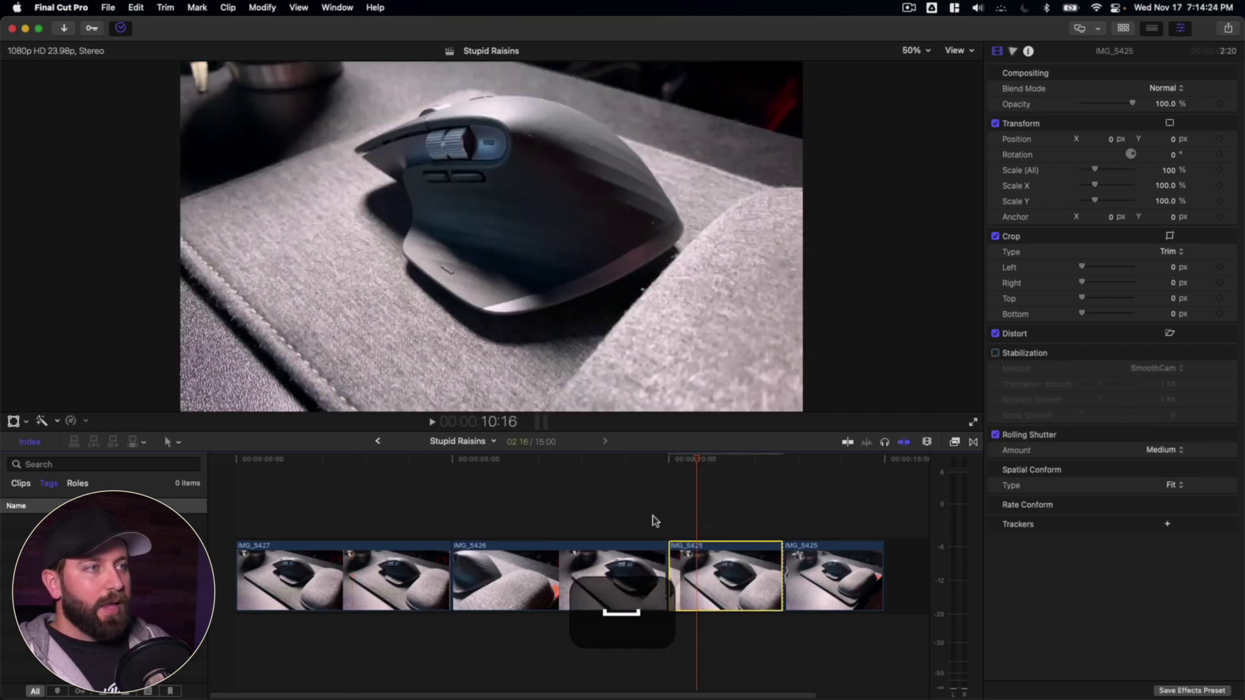
{"action": "key", "text": "space"}
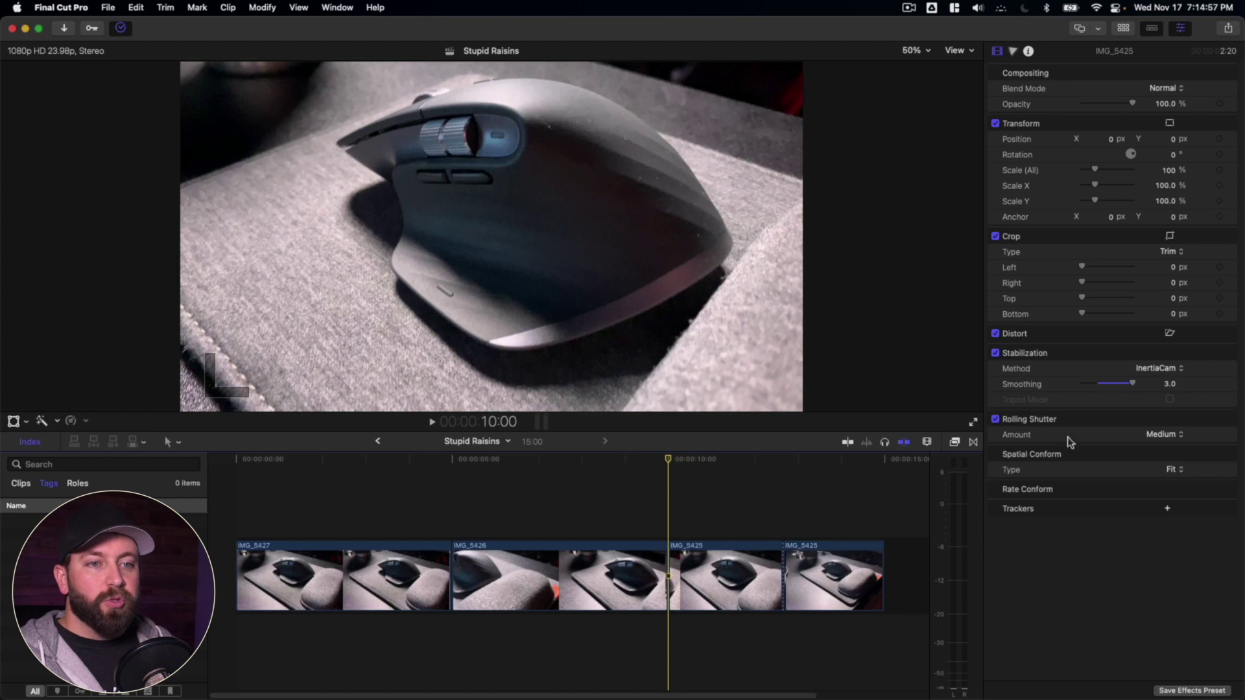
Change the Rolling Shutter Amount for clip IMG_5426 to Extra High
{"action": "left_click", "coordinate": [1142, 436]}
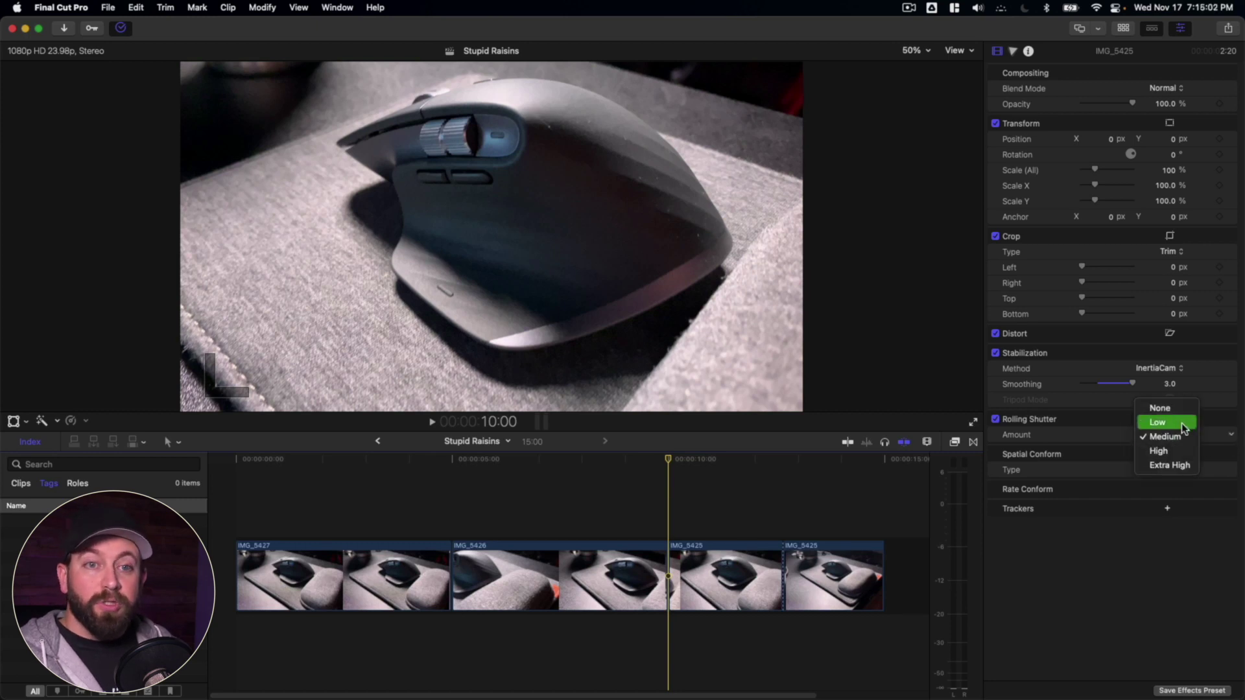
{"action": "left_click", "coordinate": [1171, 465]}
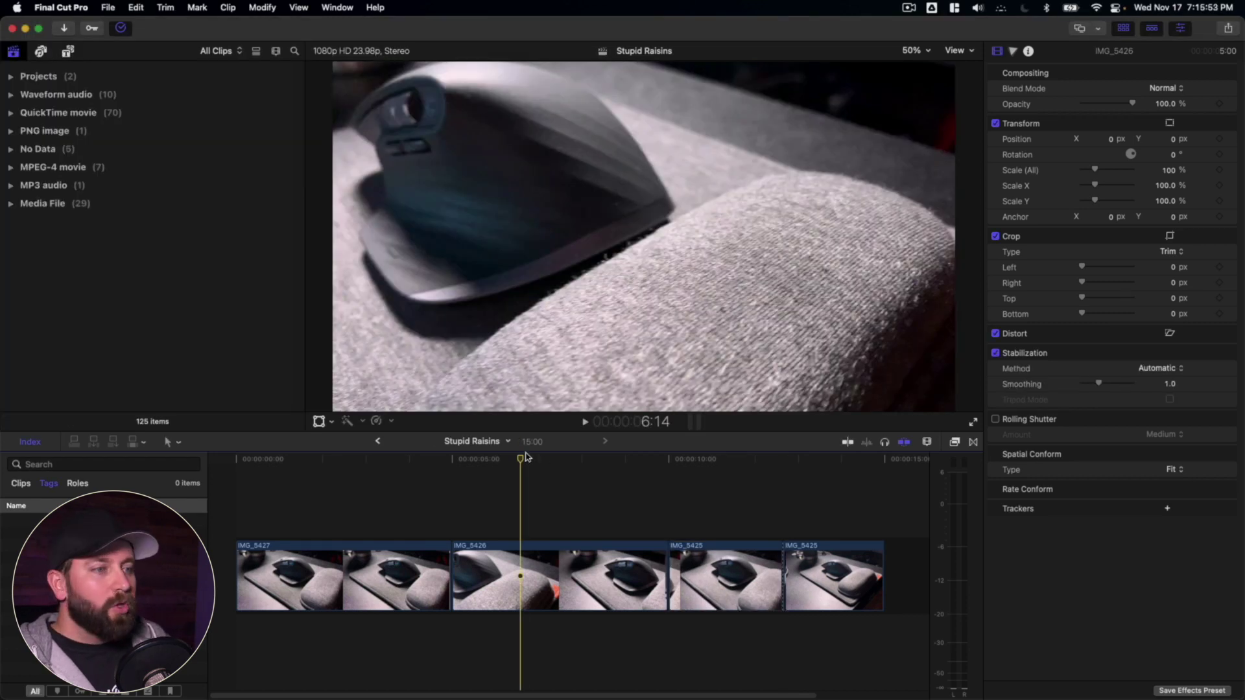
Apply Automatic Speed to all the Stupid Raisins clips, slowing them to 80%
{"action": "left_click_drag", "start_coordinate": [884, 523], "coordinate": [286, 648]}
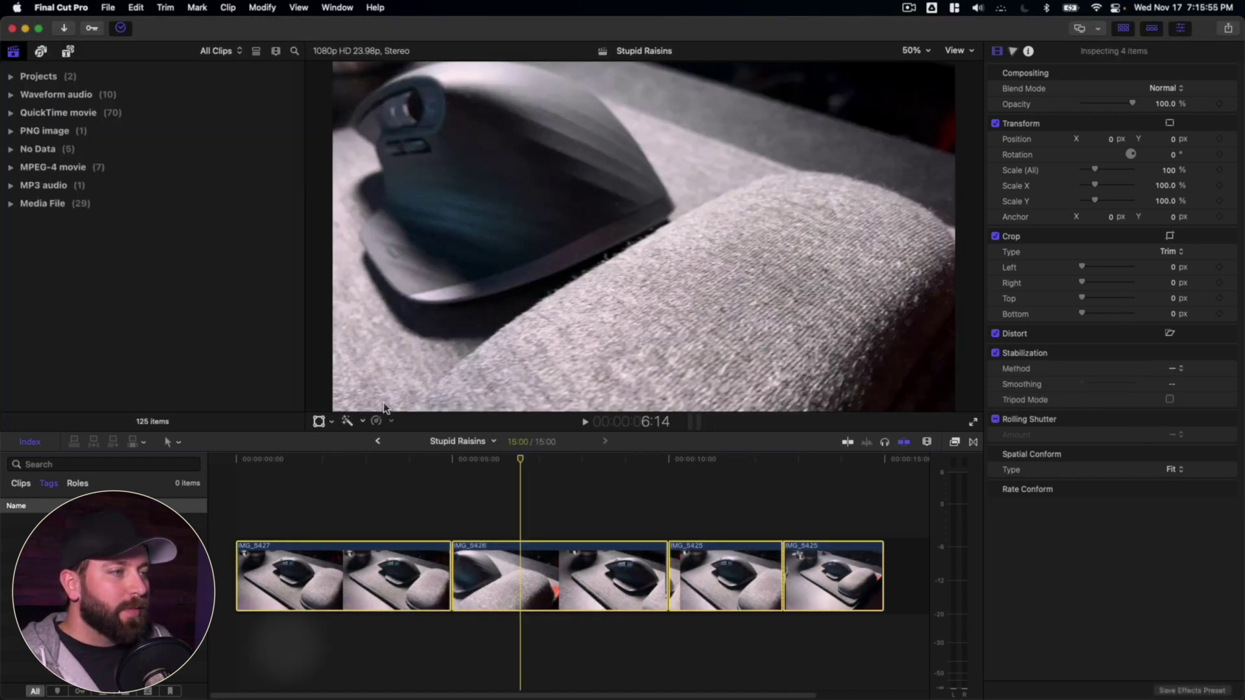
{"action": "left_click", "coordinate": [378, 420]}
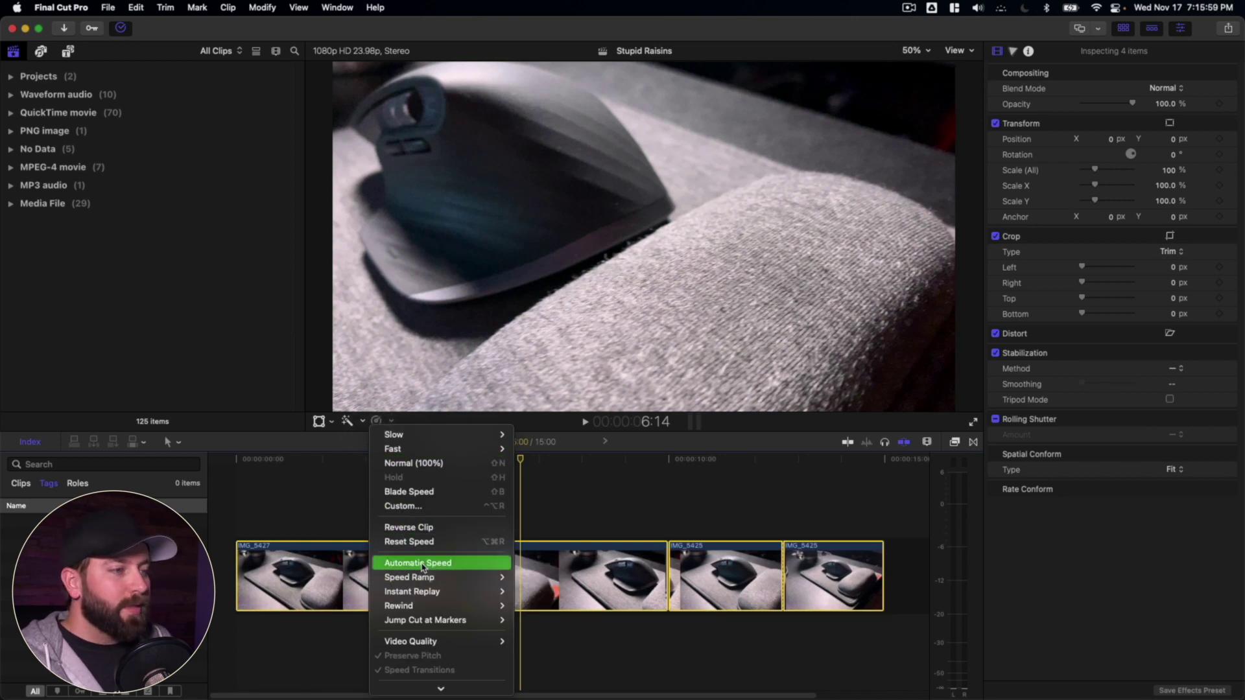
{"action": "left_click", "coordinate": [421, 563]}
{"action": "left_click", "coordinate": [344, 509]}
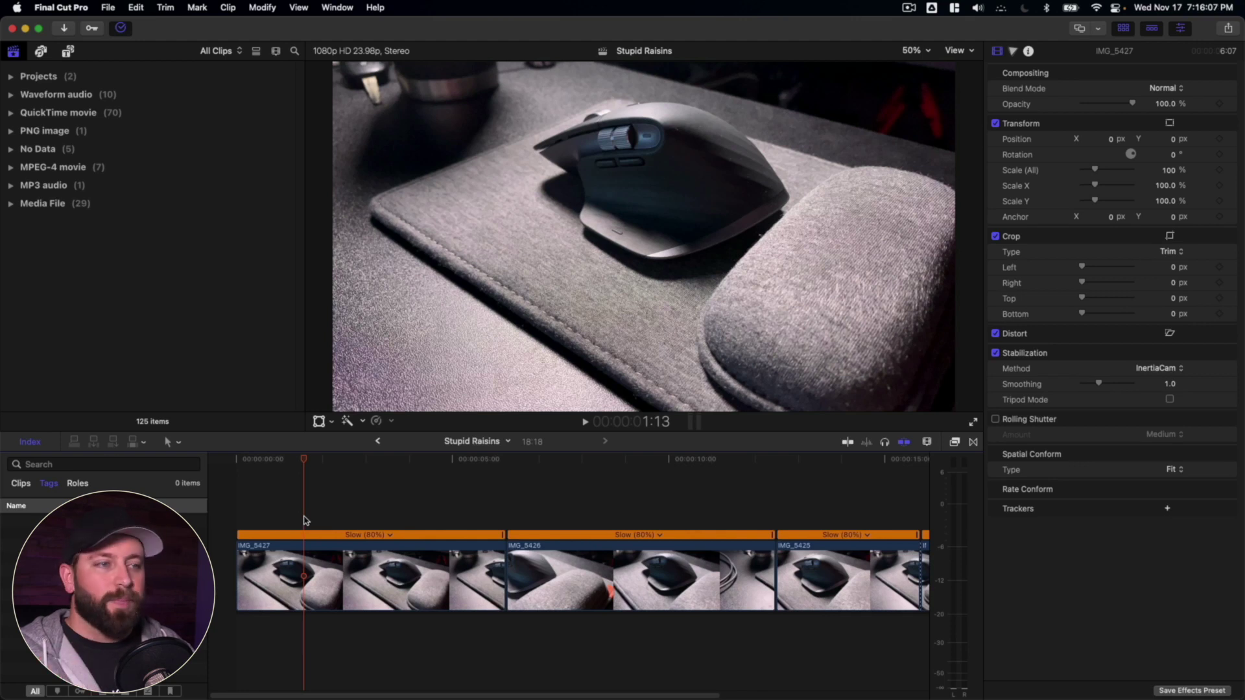
{"action": "key", "text": "space"}
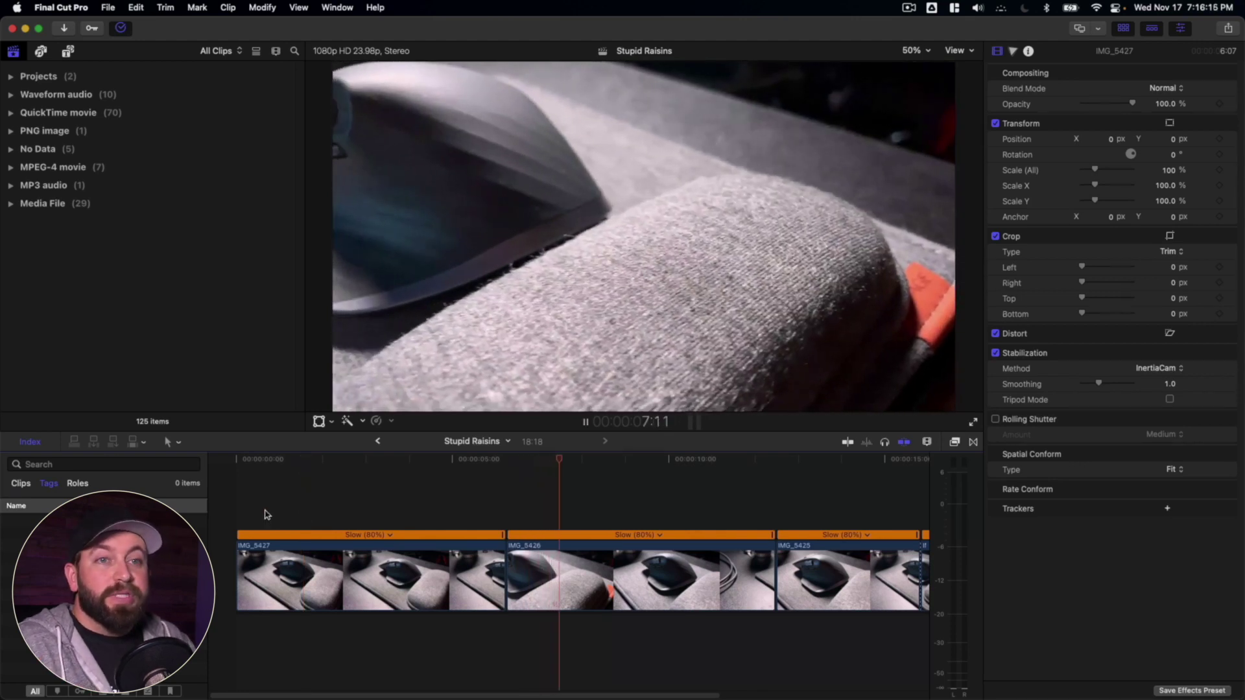